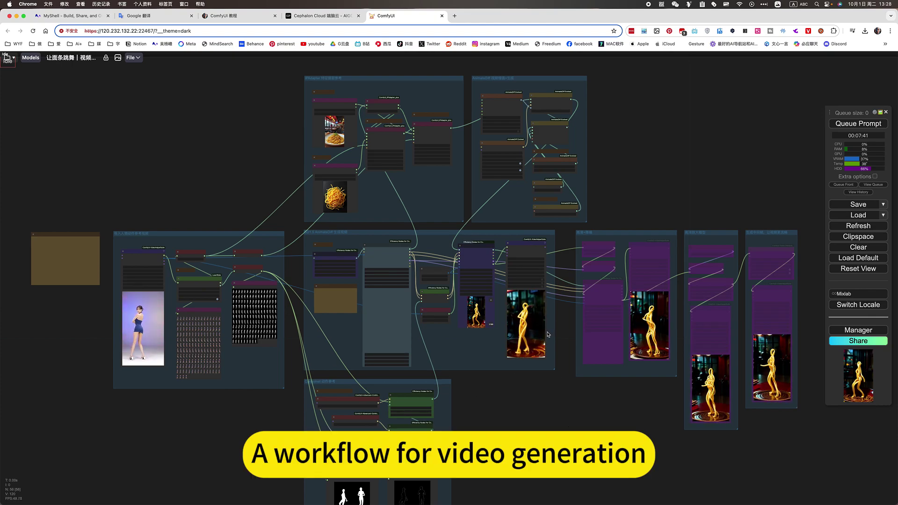
Look over the whole video generation workflow, including the SD1.5 AnimateDiff group at its centre
scroll(459, 285, "up", 5)
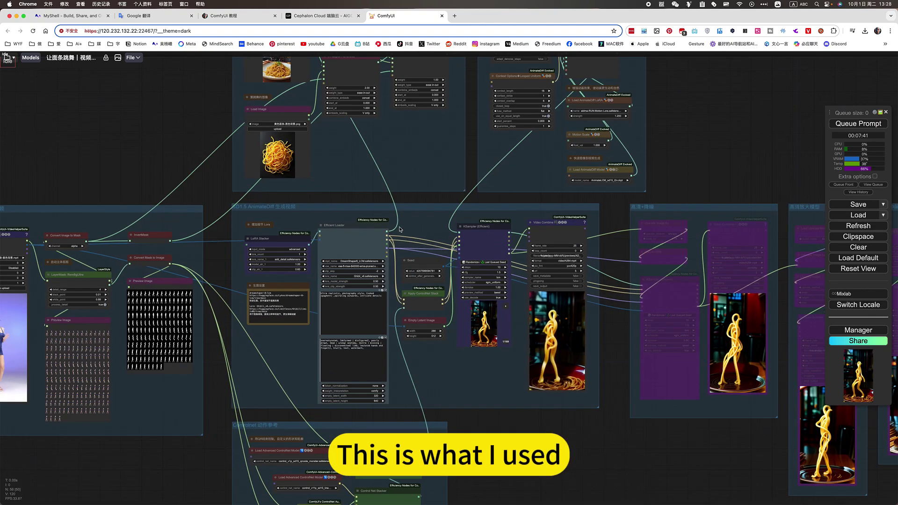
scroll(248, 205, "up", 4)
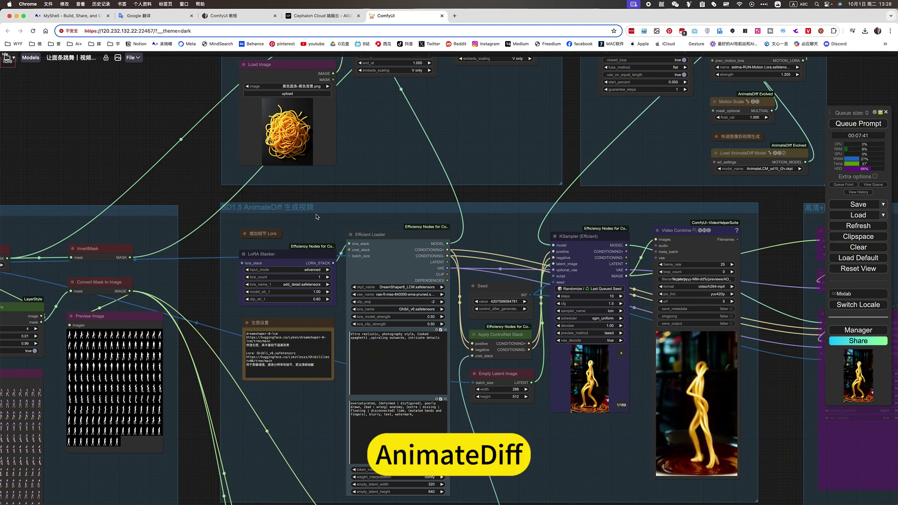
scroll(448, 257, "down", 4)
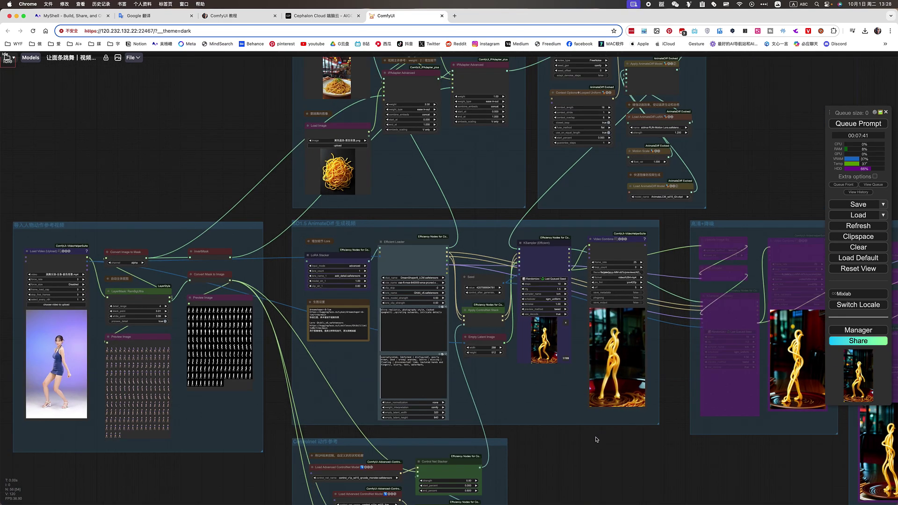
left_click_drag(574, 375, 595, 344)
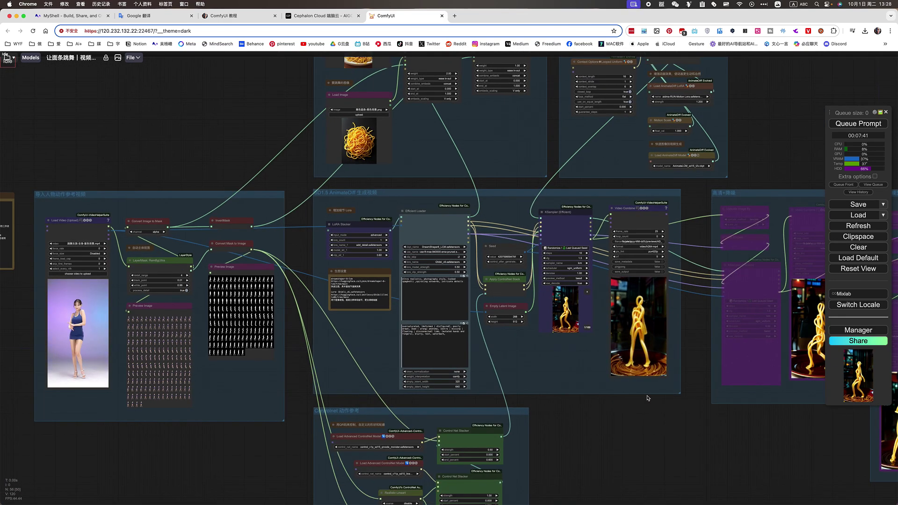
scroll(647, 398, "down", 3)
left_click_drag(563, 378, 525, 369)
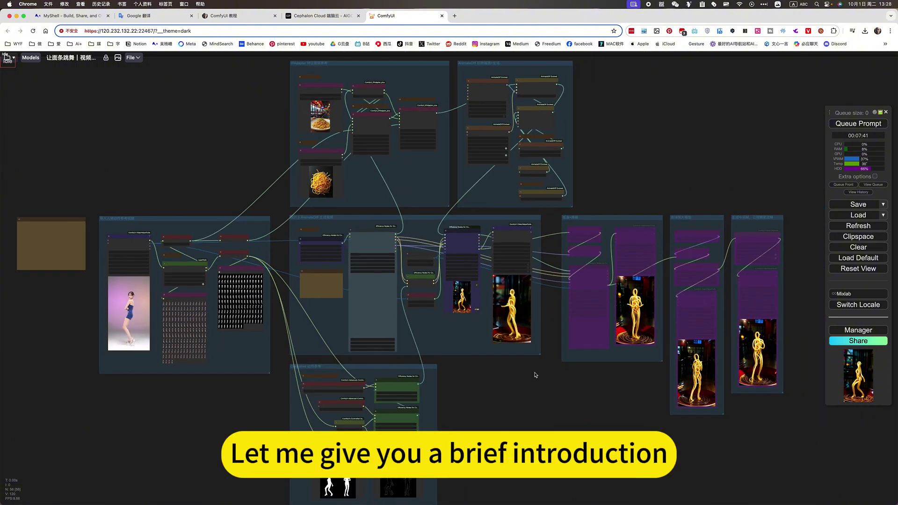
Examine the group that imports the character motion video and cuts out the subject with the RemBgUltra node
left_click_drag(587, 391, 708, 409)
scroll(270, 248, "up", 5)
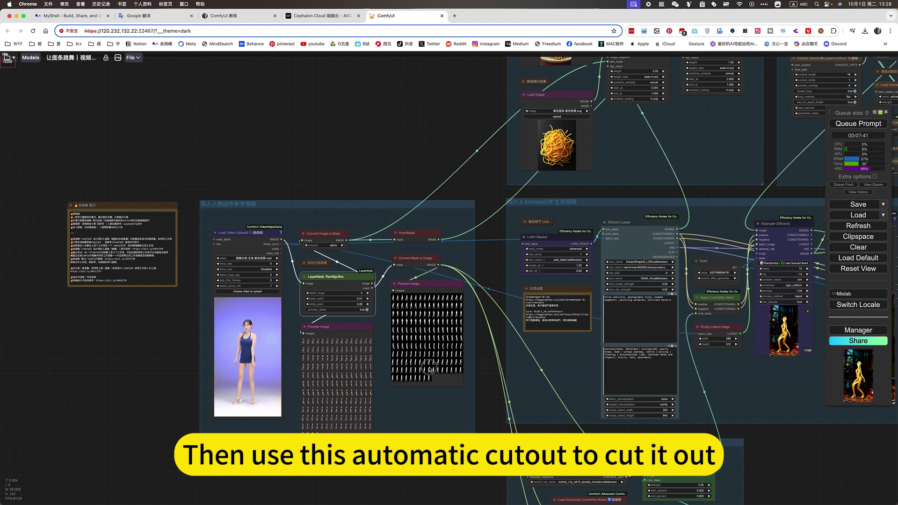
left_click_drag(481, 371, 363, 359)
Examine the IPAdapter group's noodle subject image and restaurant background image, inspecting the Load bg Image node up close
left_click_drag(281, 98, 214, 290)
scroll(333, 293, "up", 4)
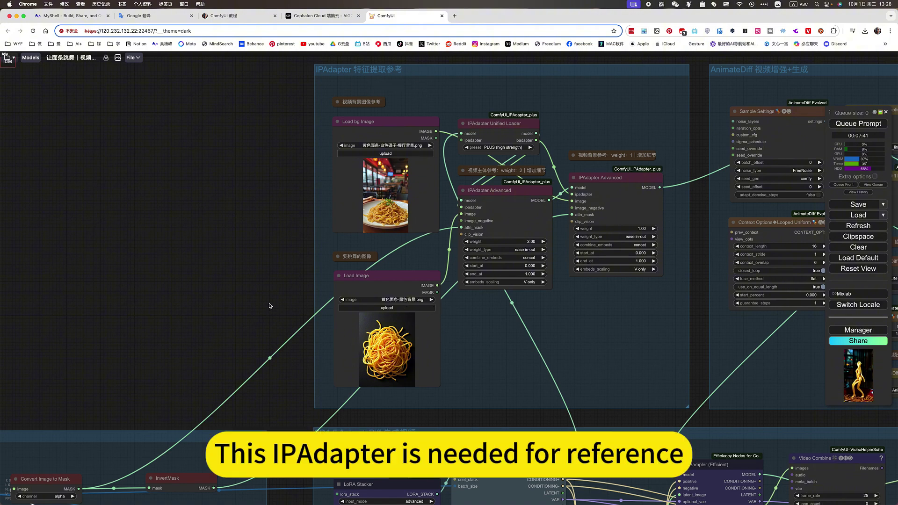
left_click_drag(269, 306, 280, 237)
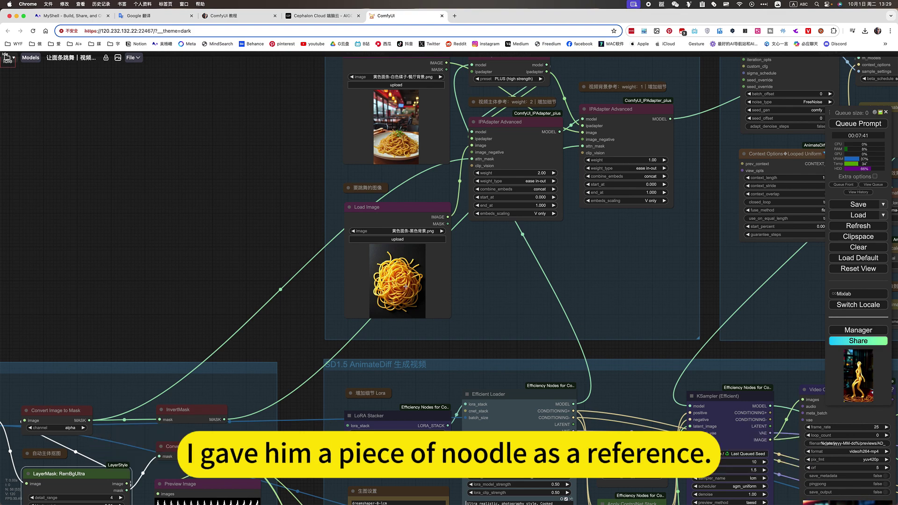
left_click(519, 127)
scroll(587, 271, "up", 4)
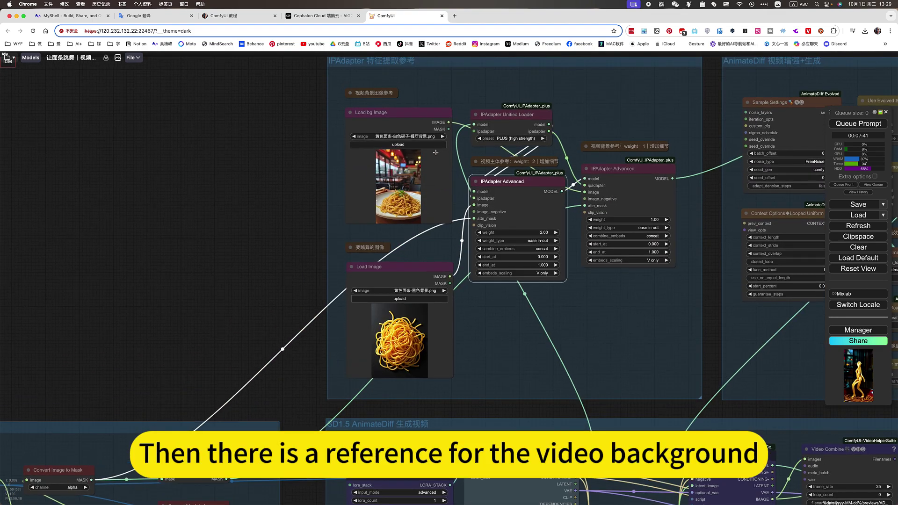
left_click(426, 115)
scroll(426, 115, "up", 5)
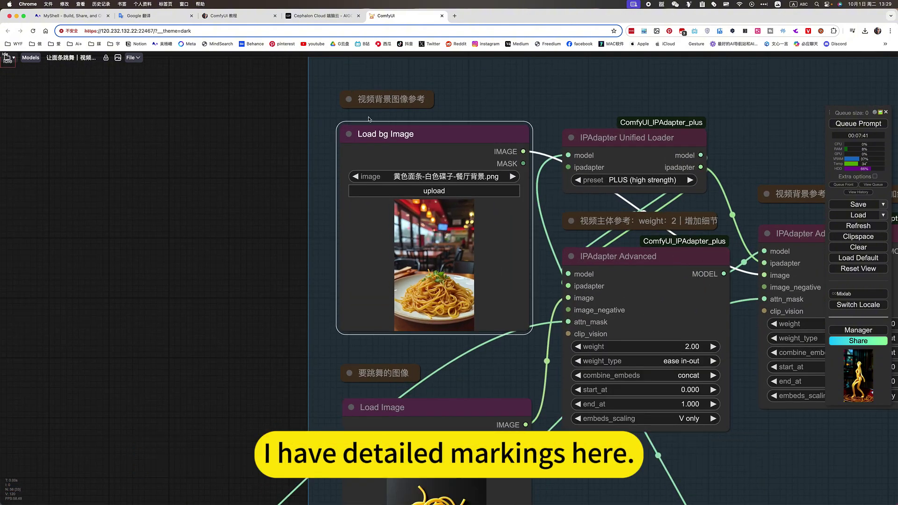
Compare the subject and background IPAdapter Advanced nodes, including their weight settings and source images
scroll(384, 148, "down", 3)
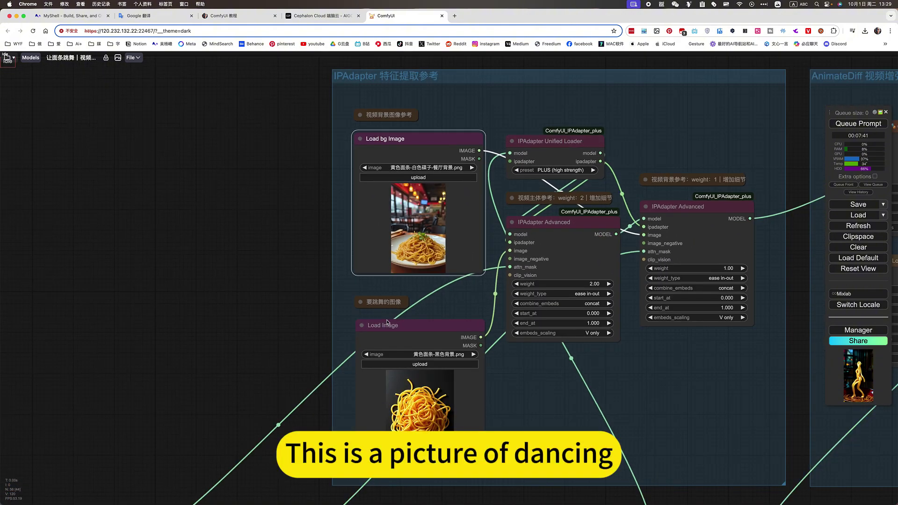
left_click_drag(514, 421, 491, 406)
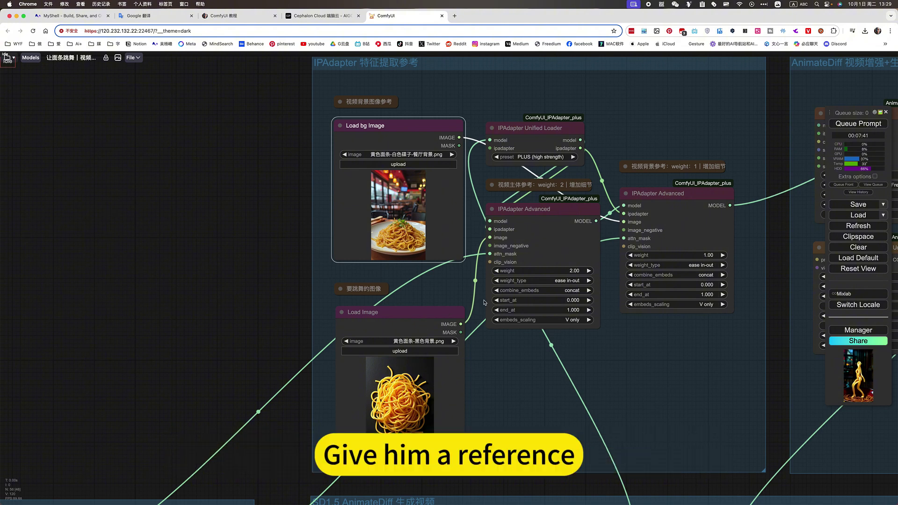
left_click(532, 215)
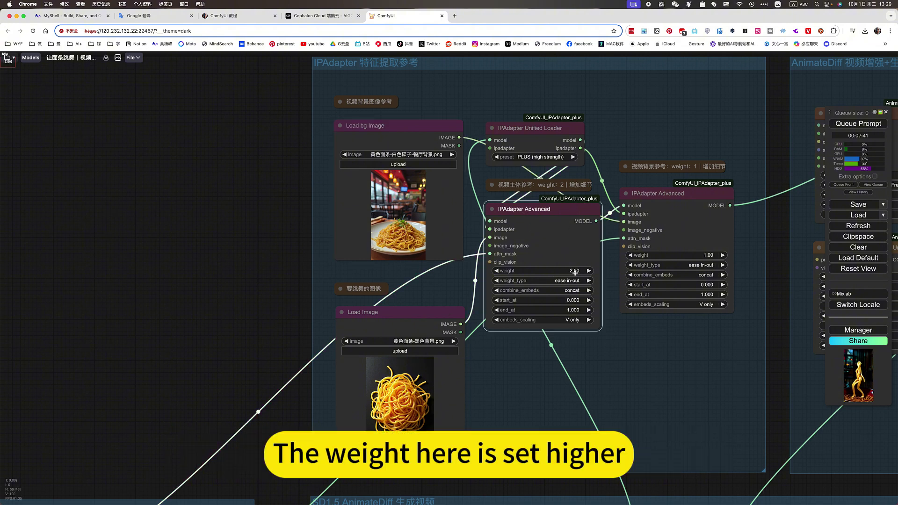
left_click(405, 196)
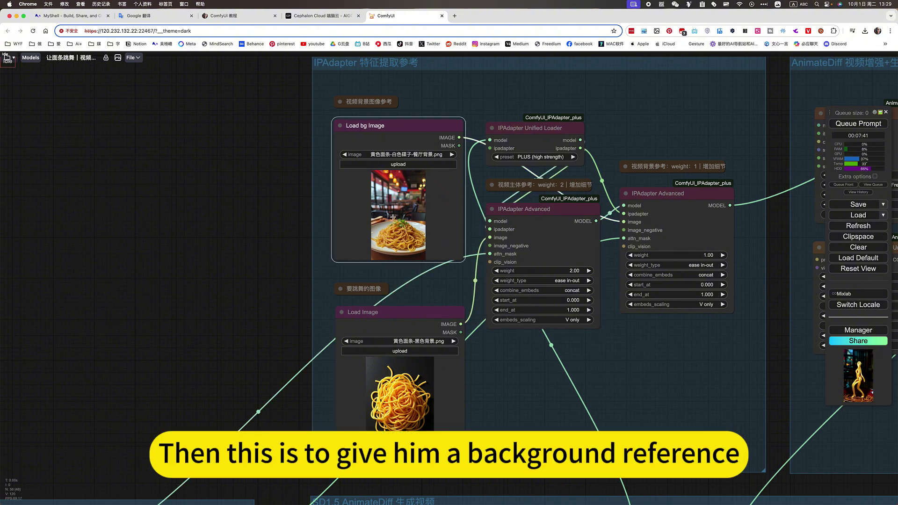
left_click(673, 207)
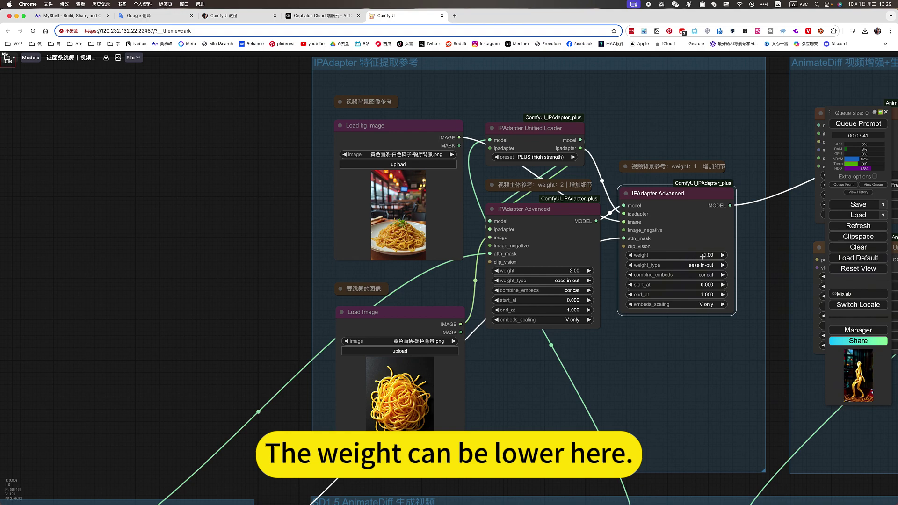
Examine the AnimateDiff video enhancement and generation group, including its motion LoRA and Load AnimateDiff Model nodes
scroll(655, 397, "down", 5)
left_click_drag(610, 389, 309, 331)
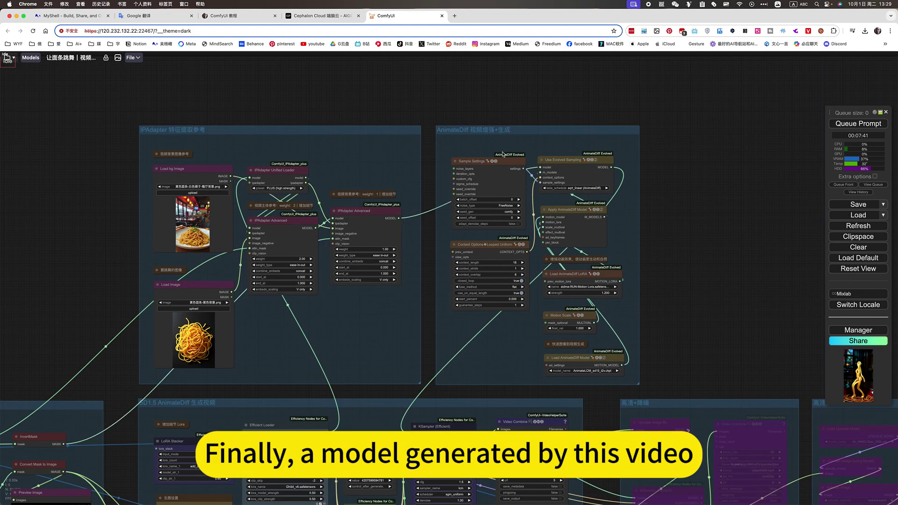
scroll(577, 243, "up", 6)
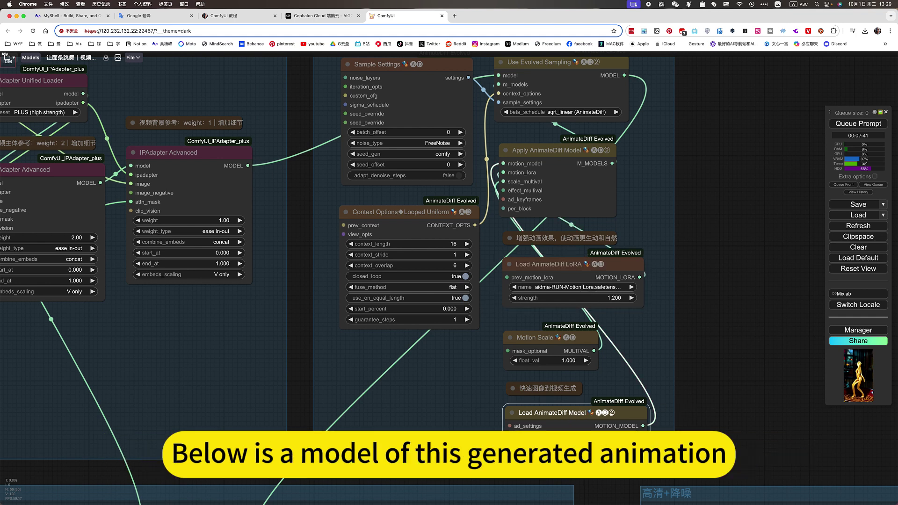
scroll(715, 436, "down", 4)
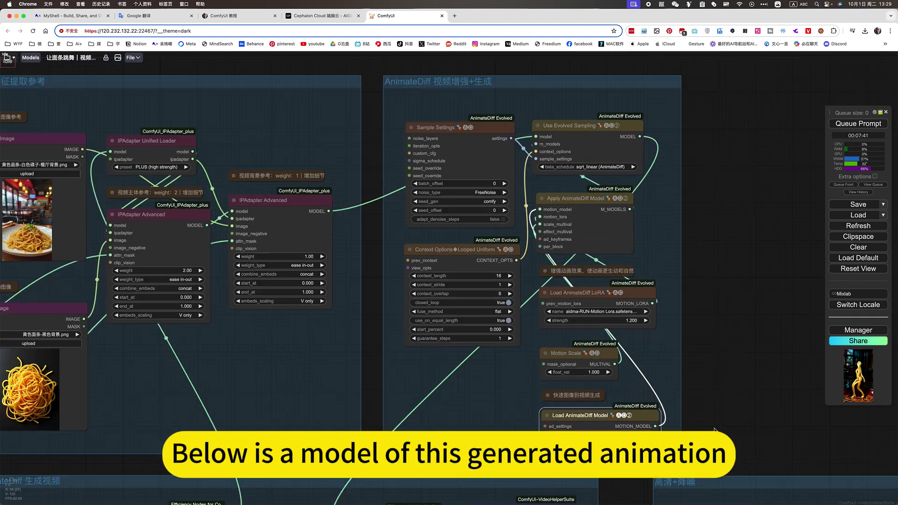
Examine the SD1.5 AnimateDiff generation group and select its Efficient Loader node to review the models and prompts
left_click_drag(751, 251, 765, 87)
left_click_drag(658, 467, 702, 289)
left_click_drag(561, 382, 583, 380)
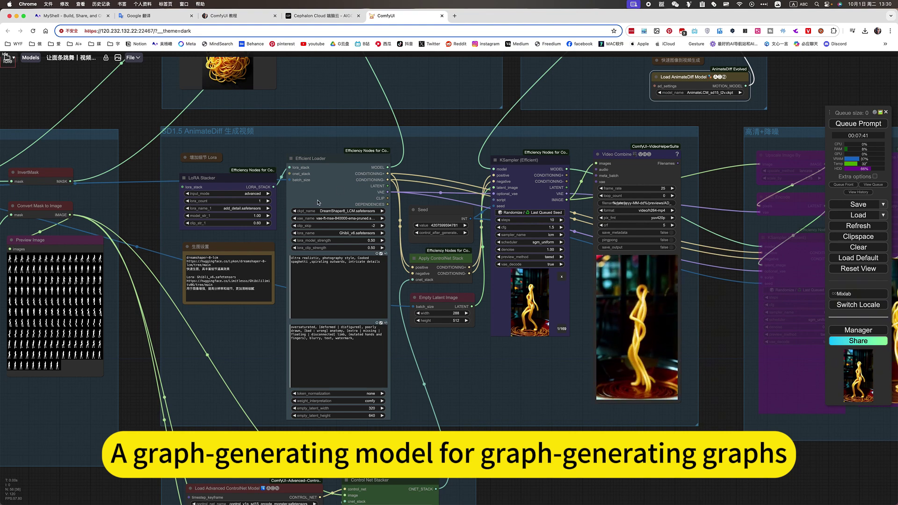
left_click_drag(250, 316, 377, 329)
scroll(463, 431, "up", 2)
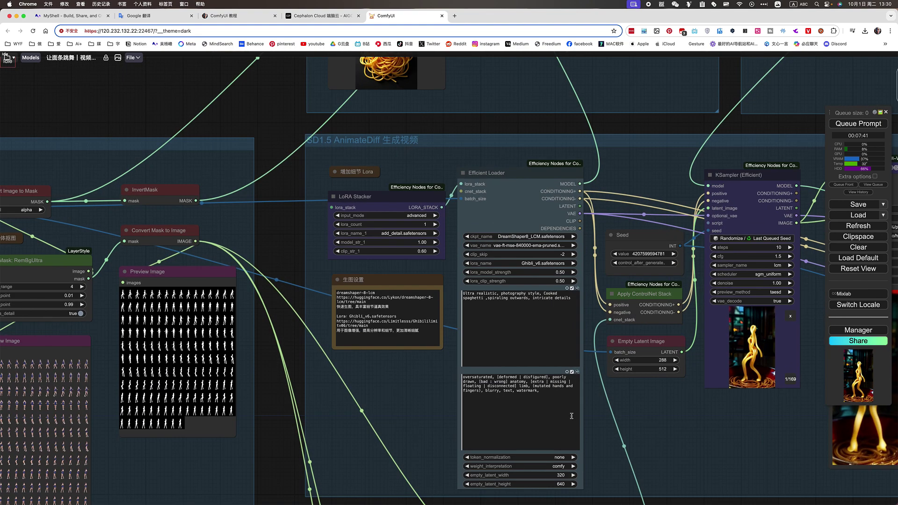
left_click(502, 186)
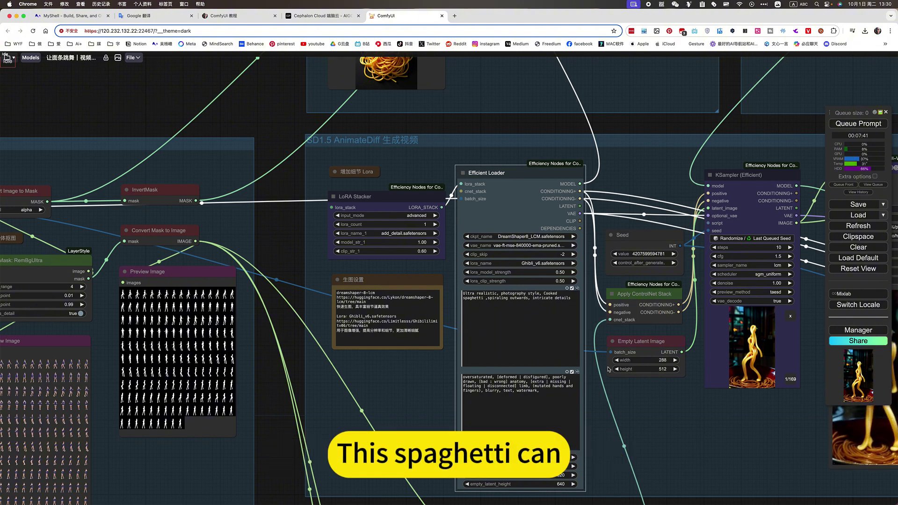
Examine the ControlNet motion reference group, from the qrcode_monster model loader down to the line art nodes and mask previews
scroll(608, 369, "down", 3)
scroll(660, 410, "down", 2)
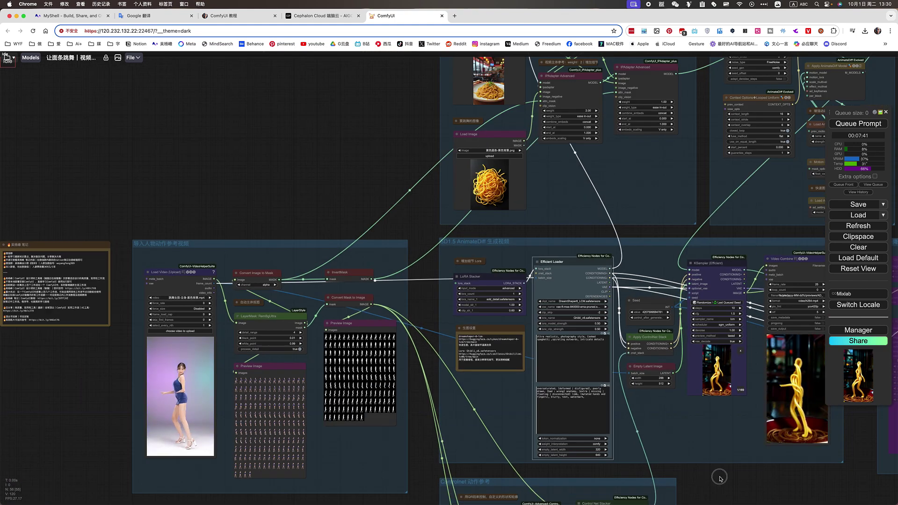
left_click_drag(719, 477, 689, 321)
left_click_drag(694, 406, 692, 349)
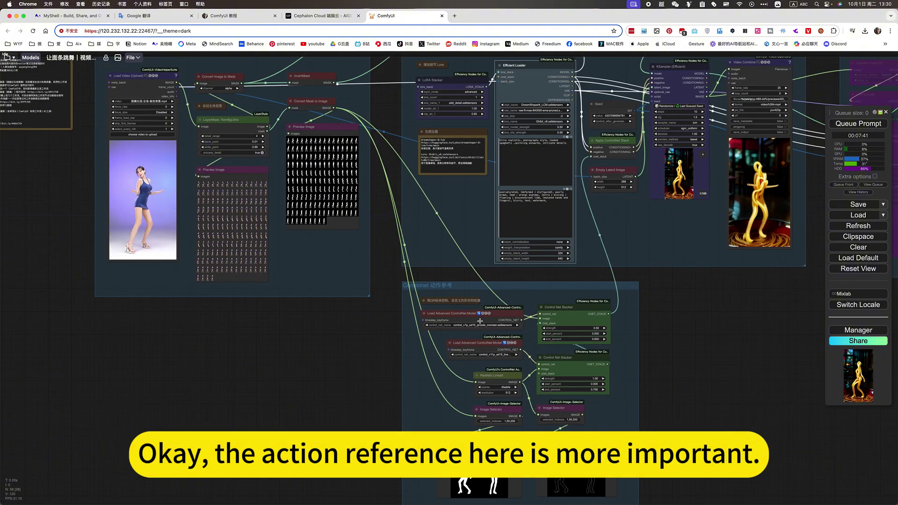
scroll(480, 321, "up", 5)
scroll(480, 321, "down", 8)
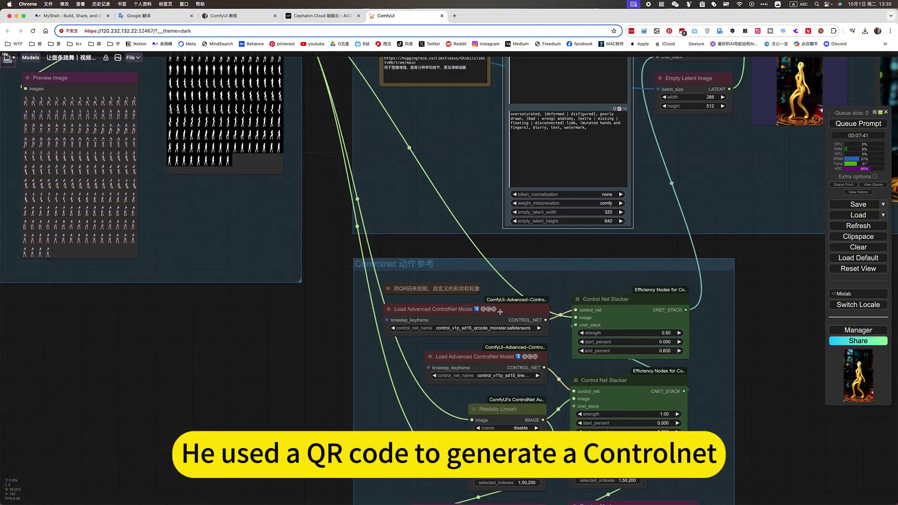
scroll(500, 311, "up", 7)
scroll(500, 312, "up", 5)
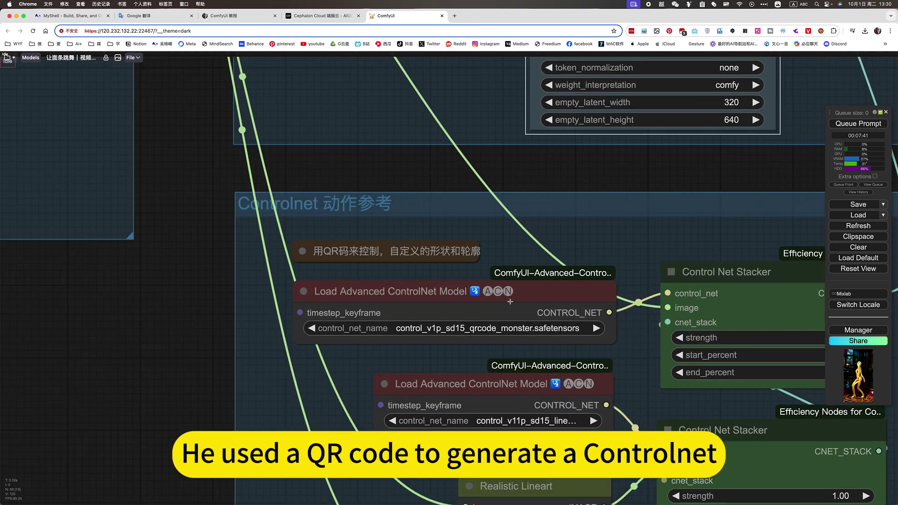
left_click(509, 302)
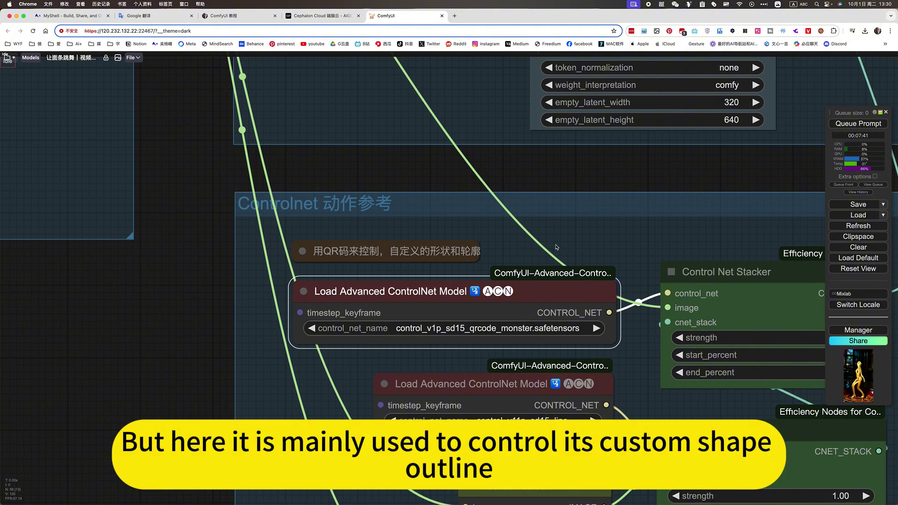
scroll(556, 246, "down", 3)
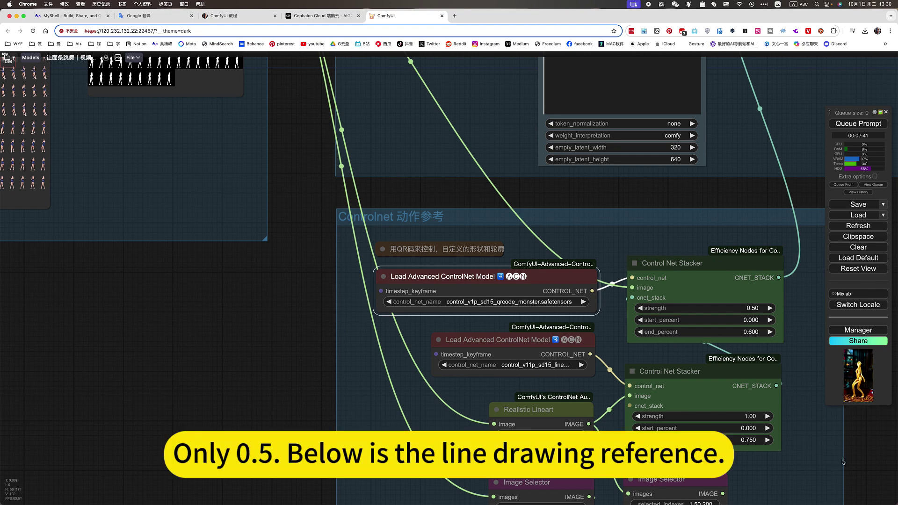
left_click_drag(855, 465, 578, 229)
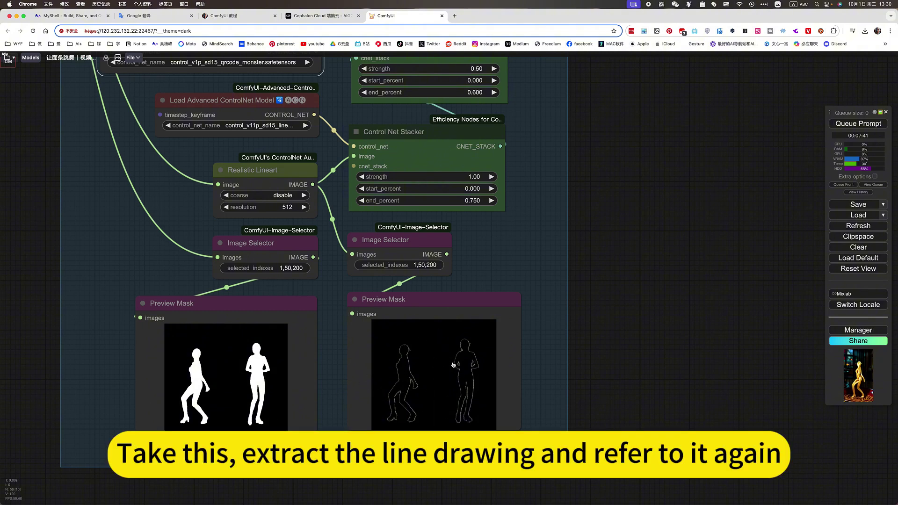
Inspect the generated dancing noodle video up close in the Video Combine node of the SD1.5 AnimateDiff group
scroll(424, 343, "down", 7)
left_click_drag(557, 211, 524, 447)
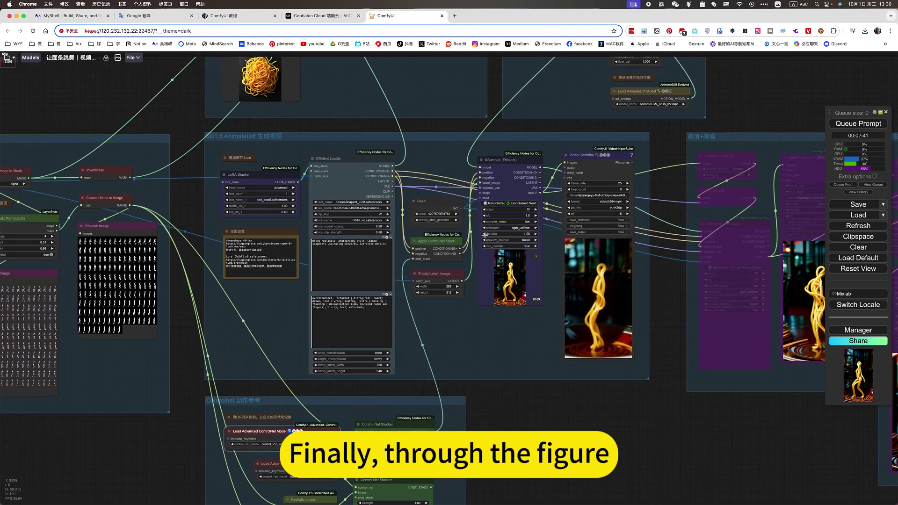
scroll(596, 289, "up", 6)
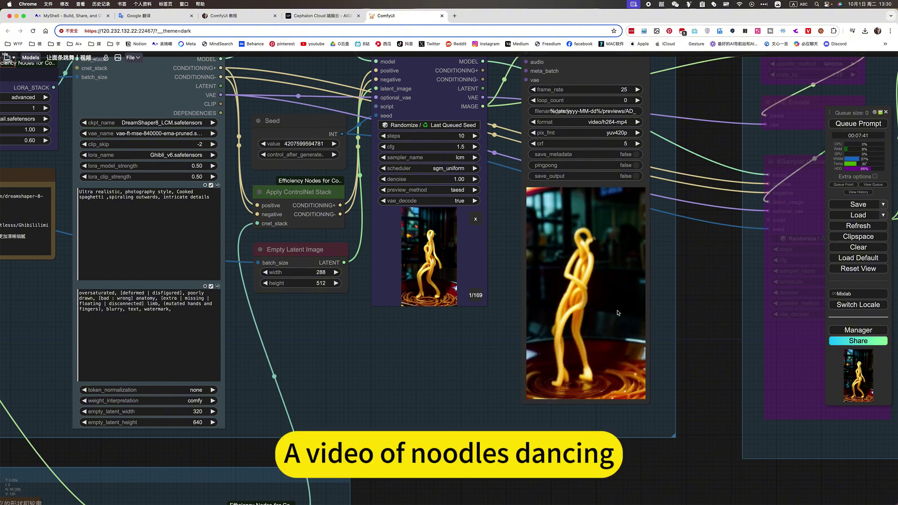
scroll(613, 304, "up", 10)
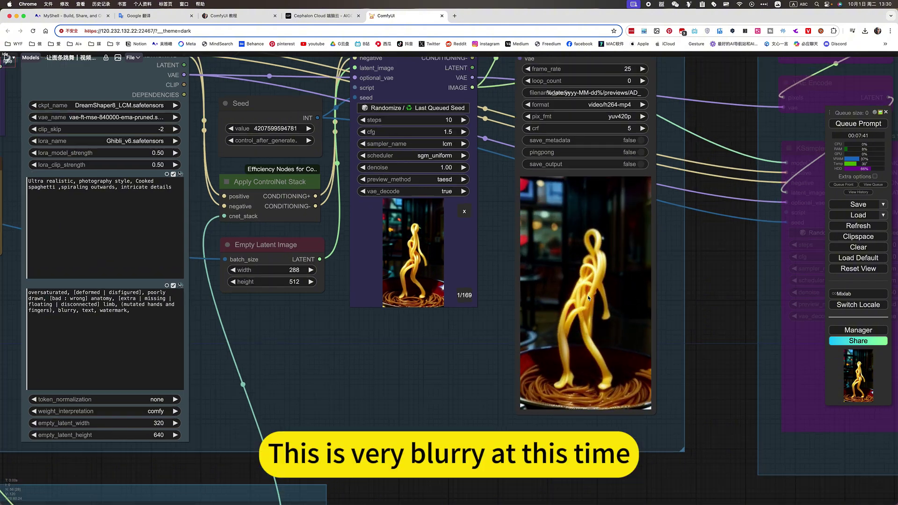
scroll(611, 301, "down", 10)
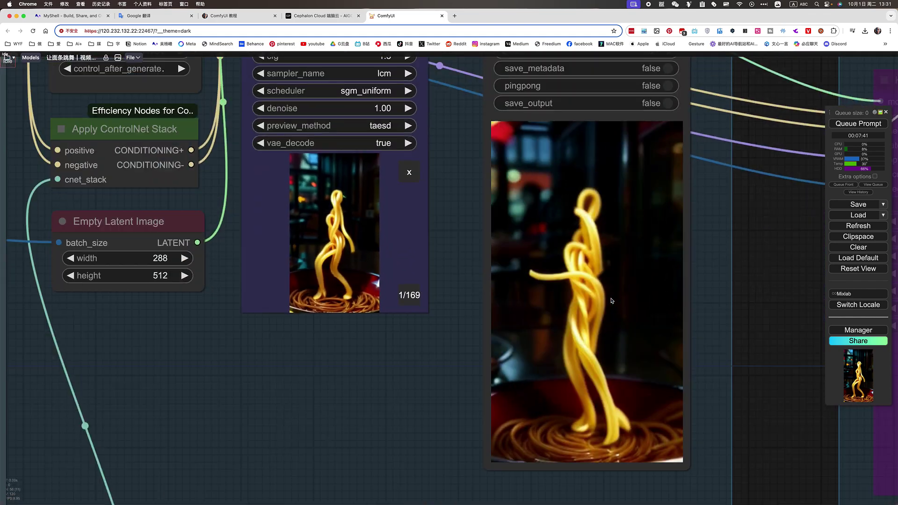
scroll(611, 301, "down", 2)
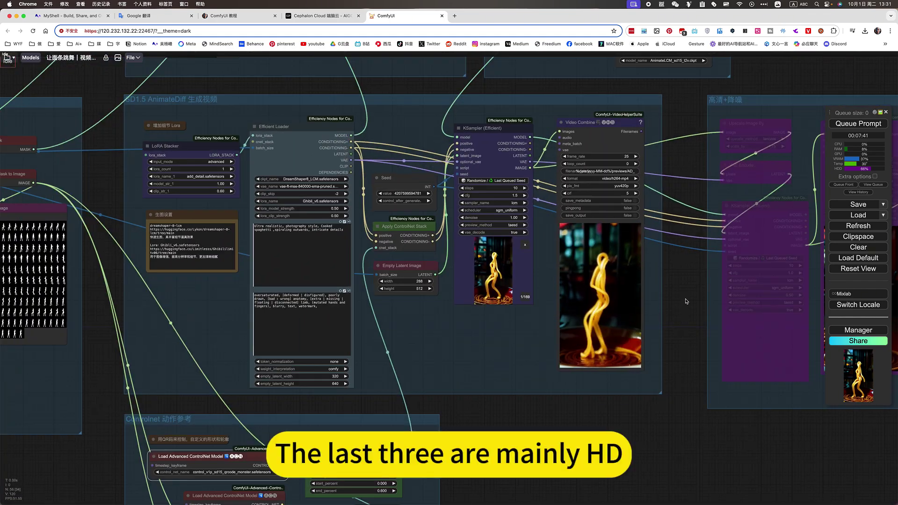
View the three bypassed groups for HD denoising, upscaling and frame interpolation, and return to the initial generation group
left_click_drag(686, 300, 165, 298)
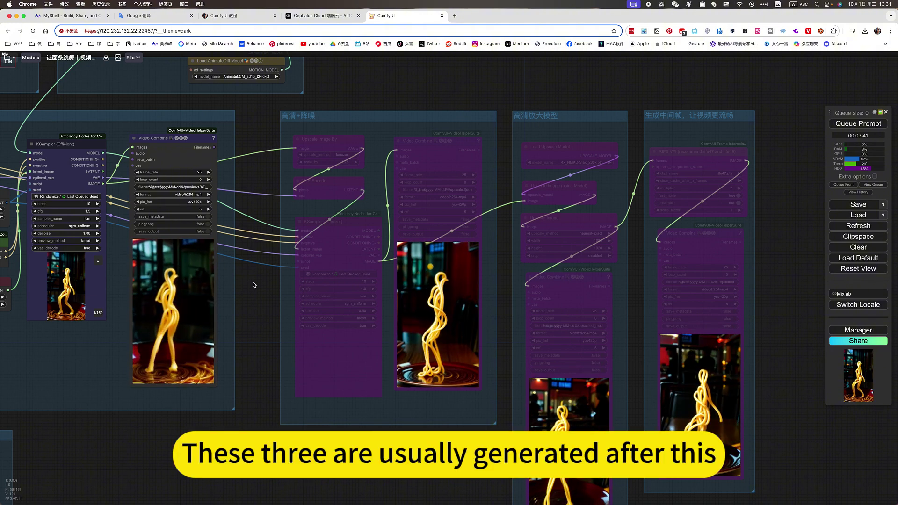
left_click_drag(236, 292, 573, 295)
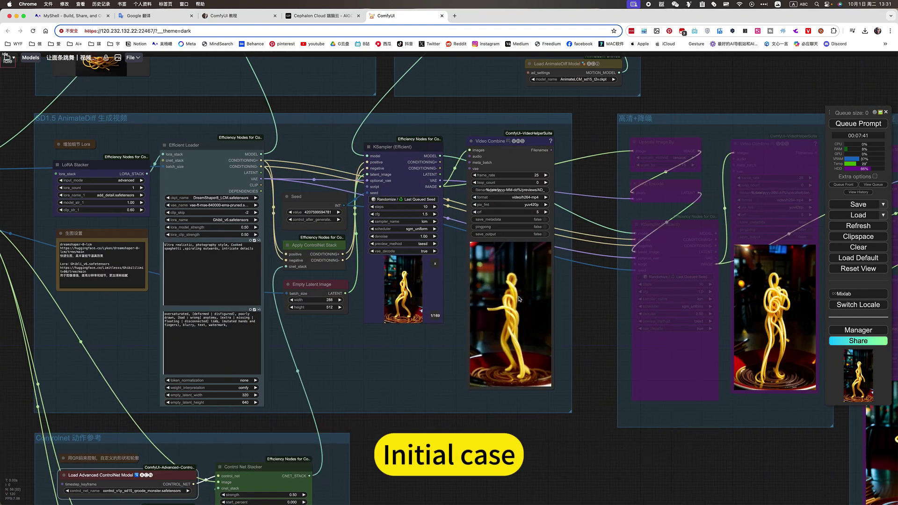
Compare the initial video of the SD1.5 AnimateDiff group with the bypassed HD denoising, upscaling and frame interpolation groups
left_click_drag(527, 324, 232, 301)
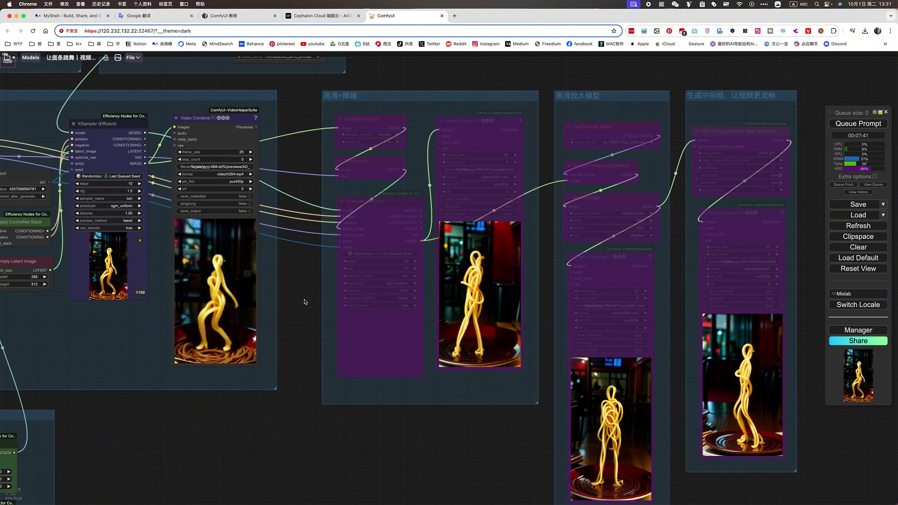
scroll(661, 339, "left", 7)
scroll(661, 339, "left", 4)
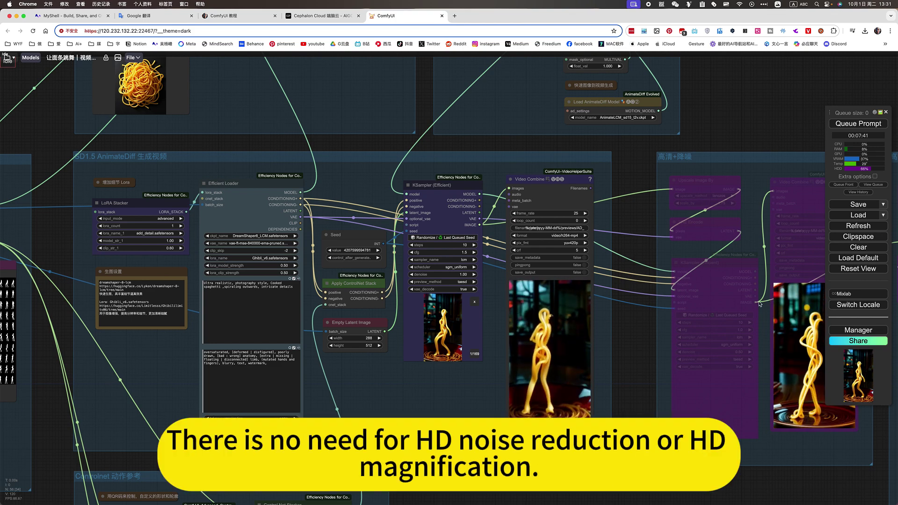
scroll(504, 329, "right", 1)
scroll(504, 329, "right", 10)
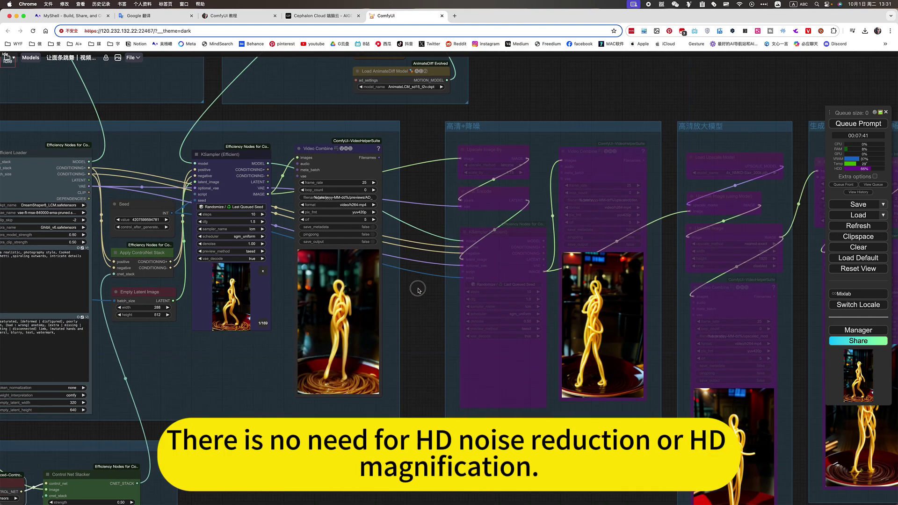
scroll(758, 319, "right", 5)
scroll(758, 318, "down", 3)
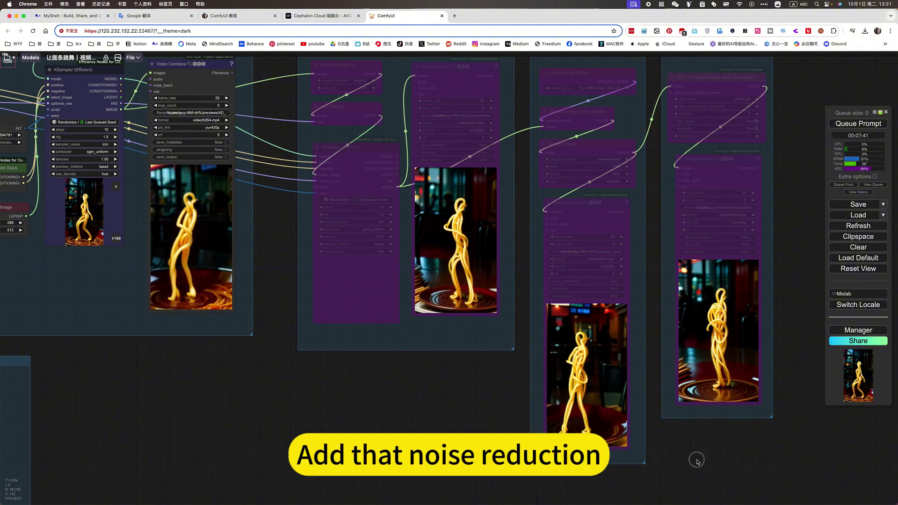
Inspect the dancing noodle video up close in the HD upscaling group, and return to the surrounding groups
scroll(639, 355, "right", 3)
scroll(511, 394, "up", 5)
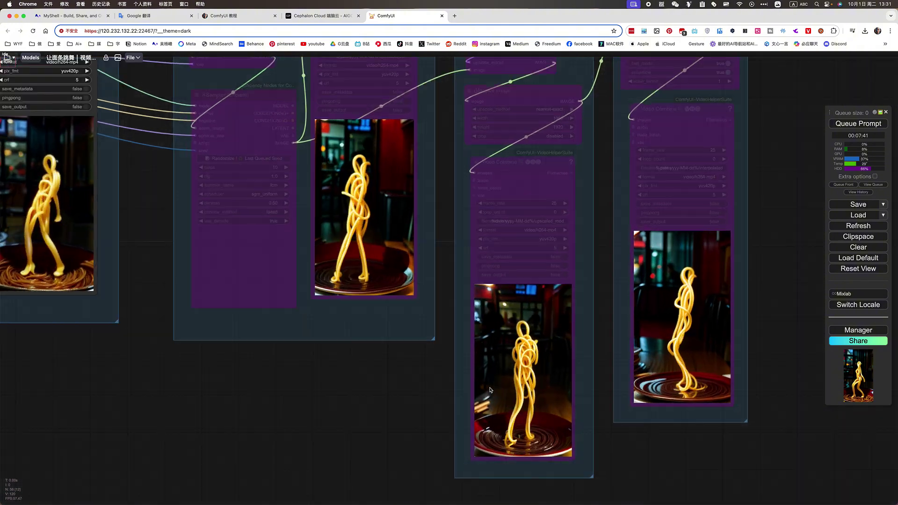
scroll(511, 394, "up", 3)
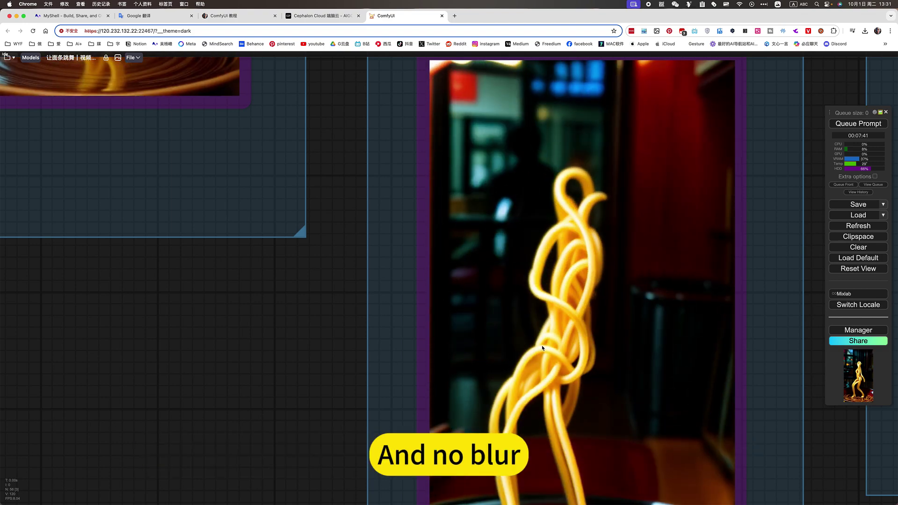
scroll(584, 387, "down", 5)
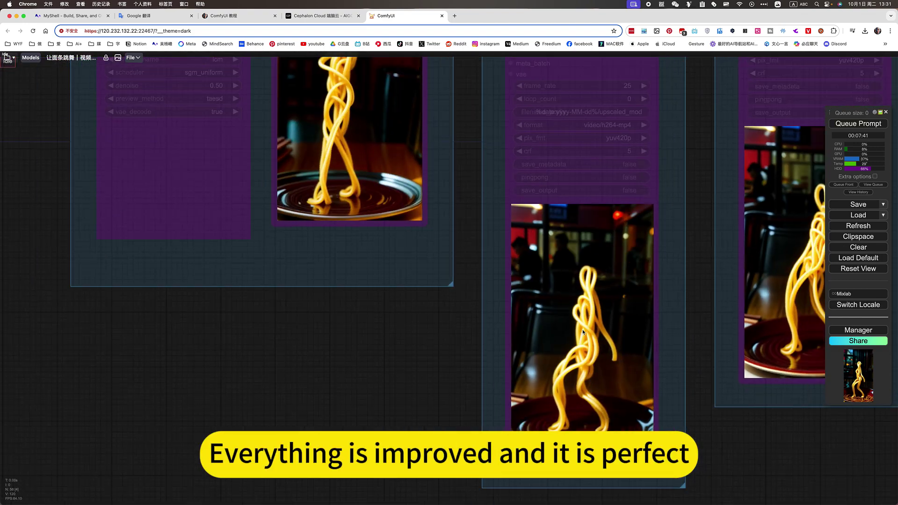
scroll(583, 332, "down", 8)
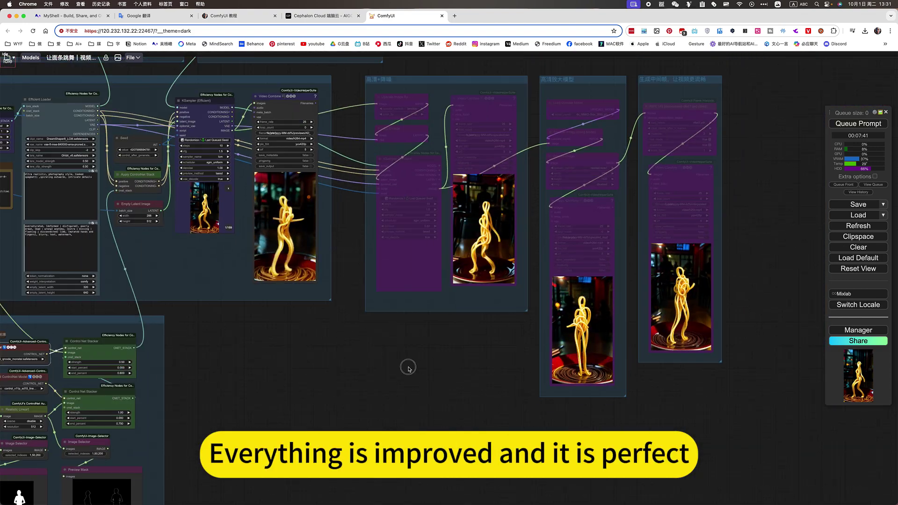
Review the SD1.5 AnimateDiff output beside the HD denoising group's video, and return to the workflow overview
left_click_drag(410, 367, 496, 386)
left_click_drag(312, 364, 444, 376)
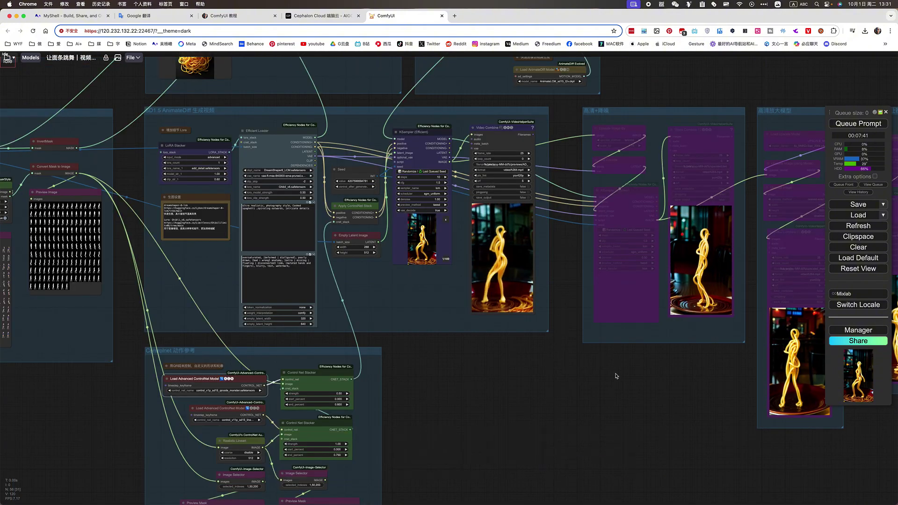
left_click_drag(543, 303, 578, 375)
double_click(664, 389)
left_click(678, 385)
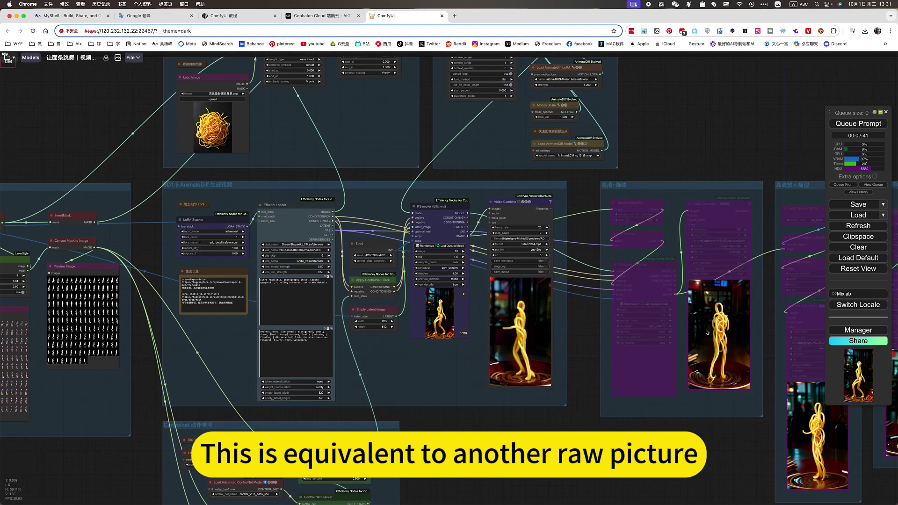
scroll(664, 411, "down", 4)
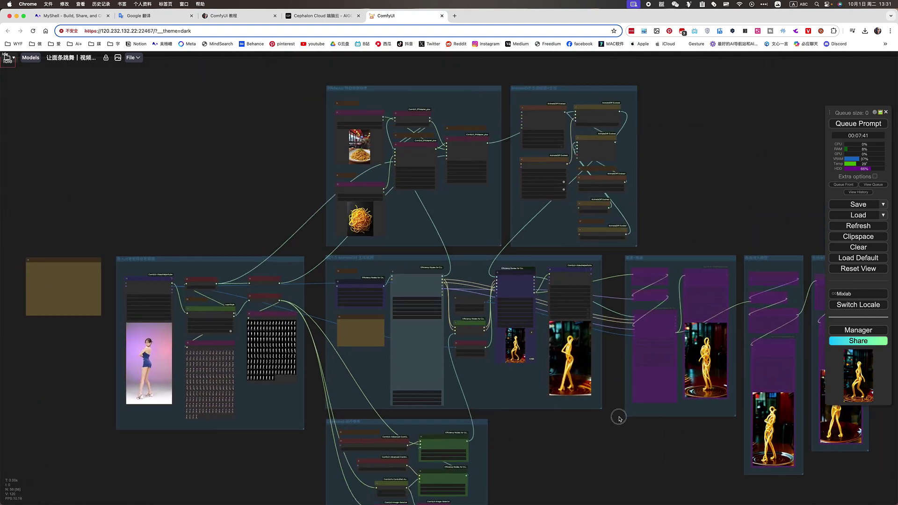
Review the motion reference group with its Load Video node and mask previews as the workflow's first input
left_click_drag(625, 413, 758, 355)
left_click_drag(382, 446, 393, 464)
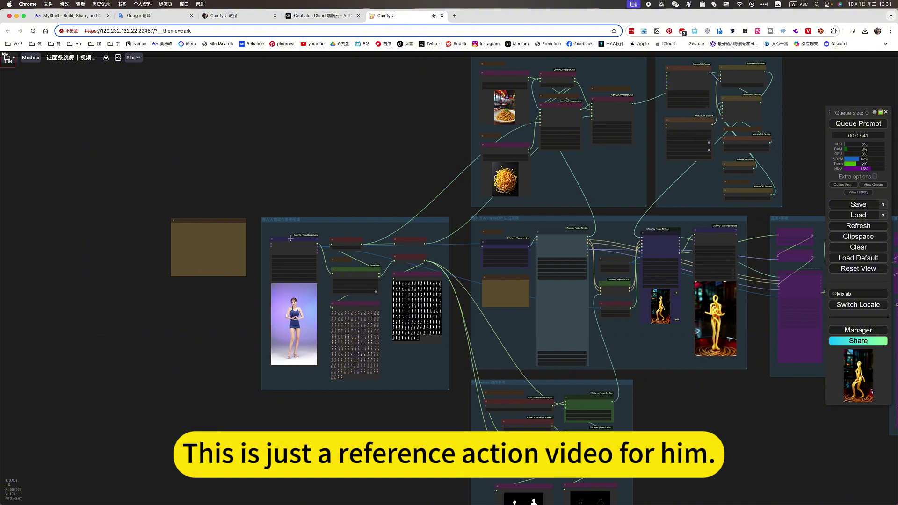
scroll(282, 226, "up", 5)
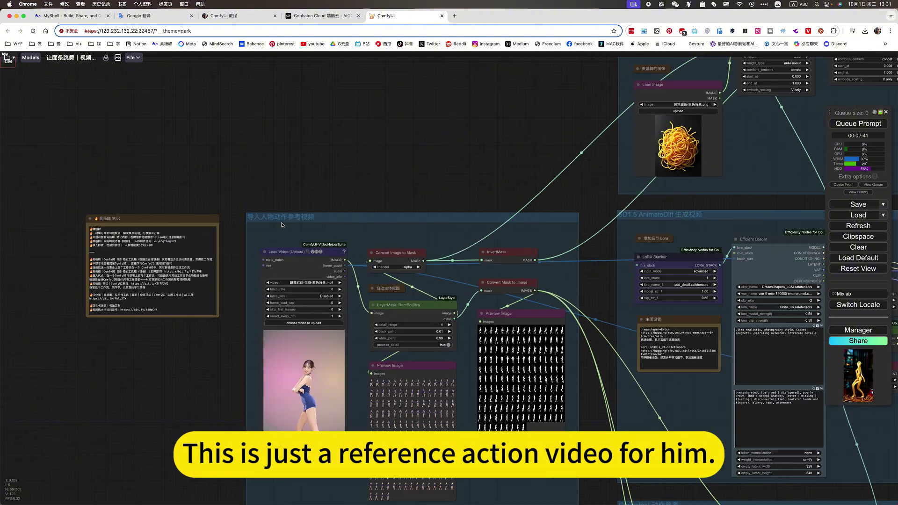
scroll(331, 243, "down", 4)
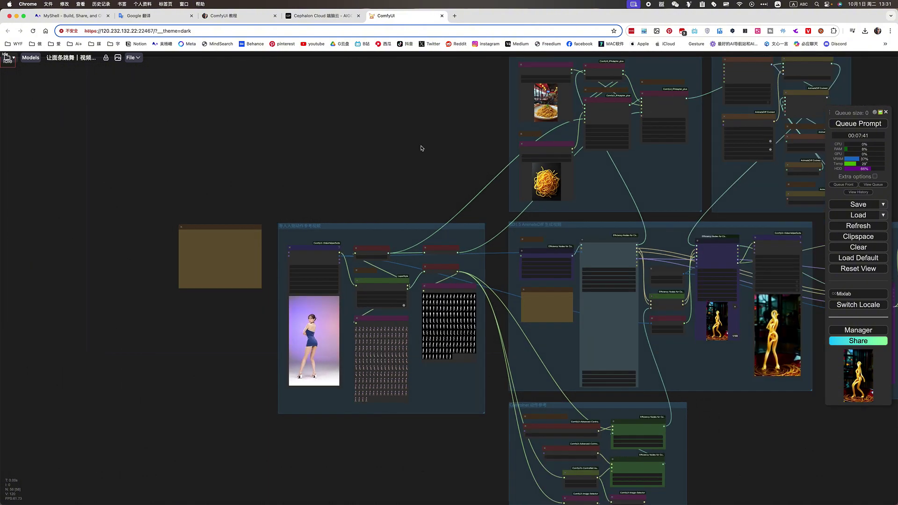
left_click_drag(421, 148, 291, 175)
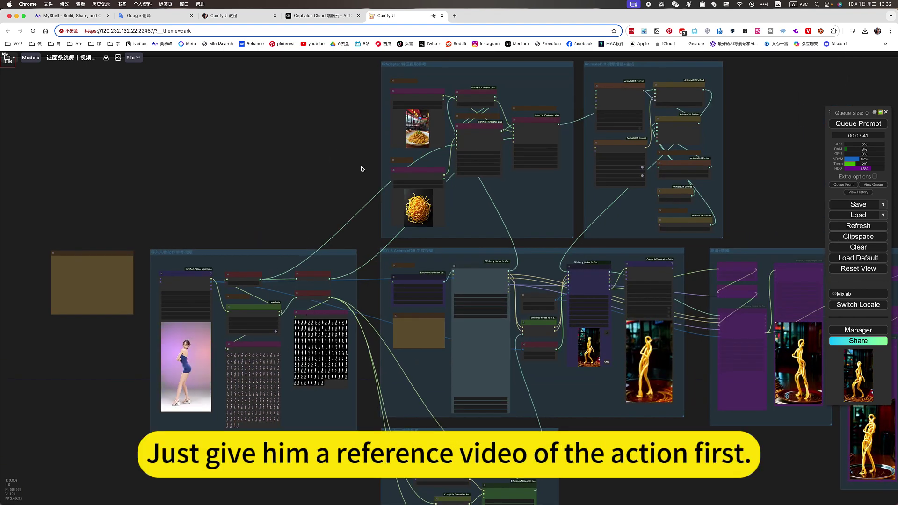
Examine the Load Image and Load bg Image nodes that supply the noodle subject and background to the IPAdapter group
scroll(360, 169, "up", 5)
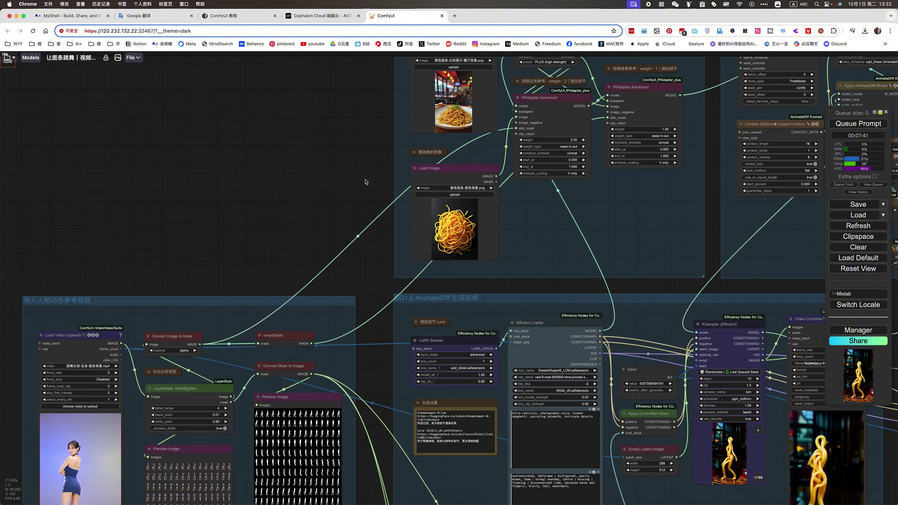
scroll(372, 188, "up", 5)
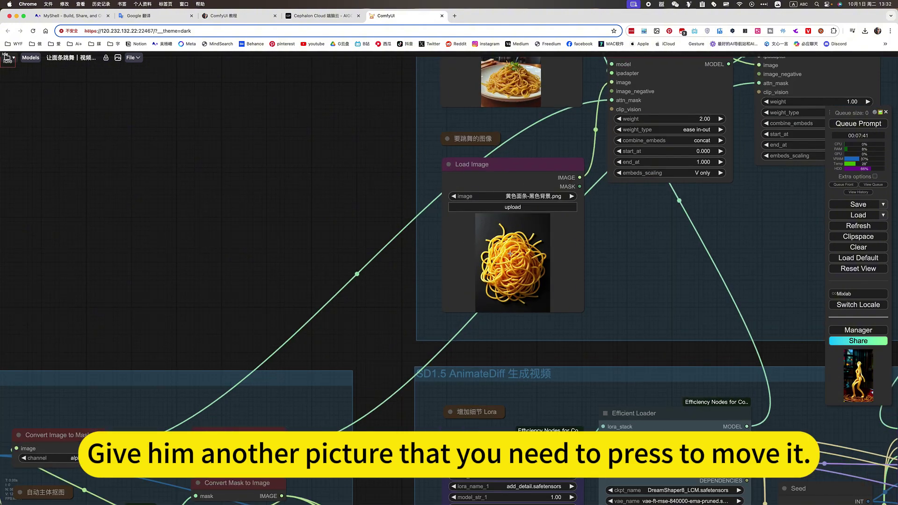
scroll(520, 261, "down", 4)
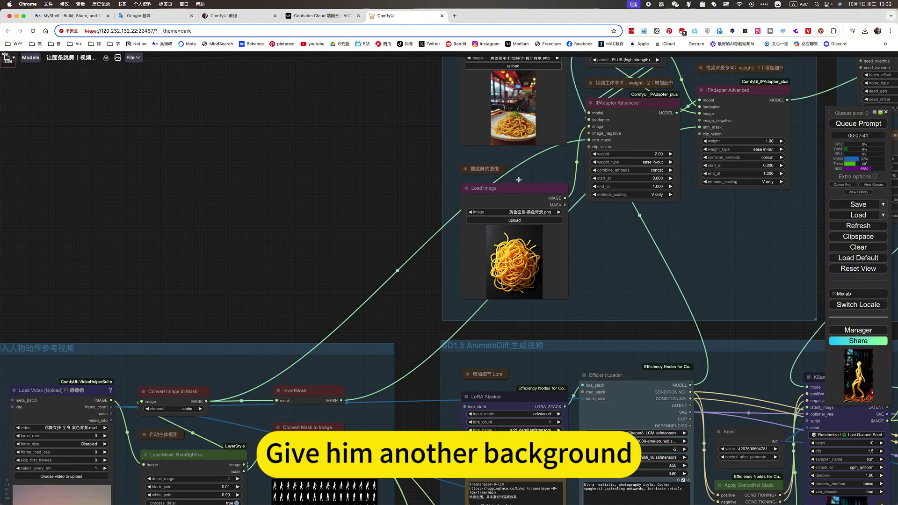
left_click_drag(364, 132, 361, 157)
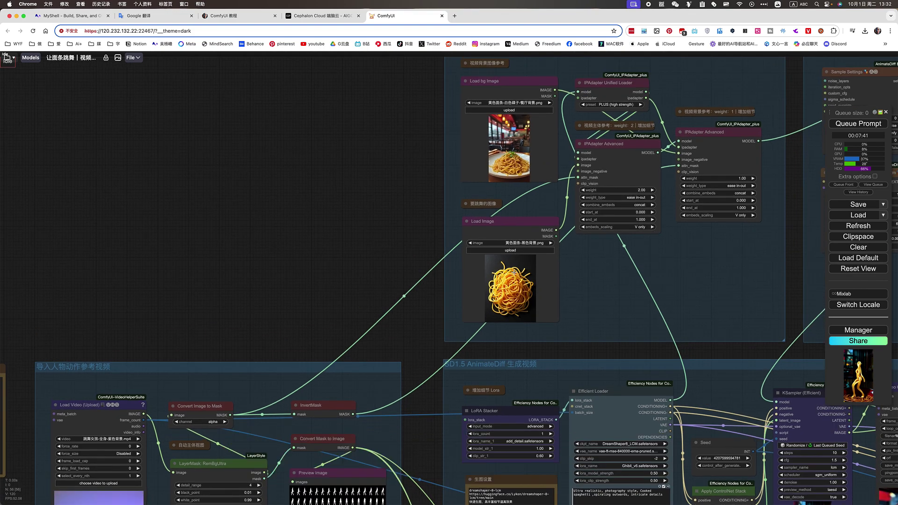
scroll(359, 306, "down", 4)
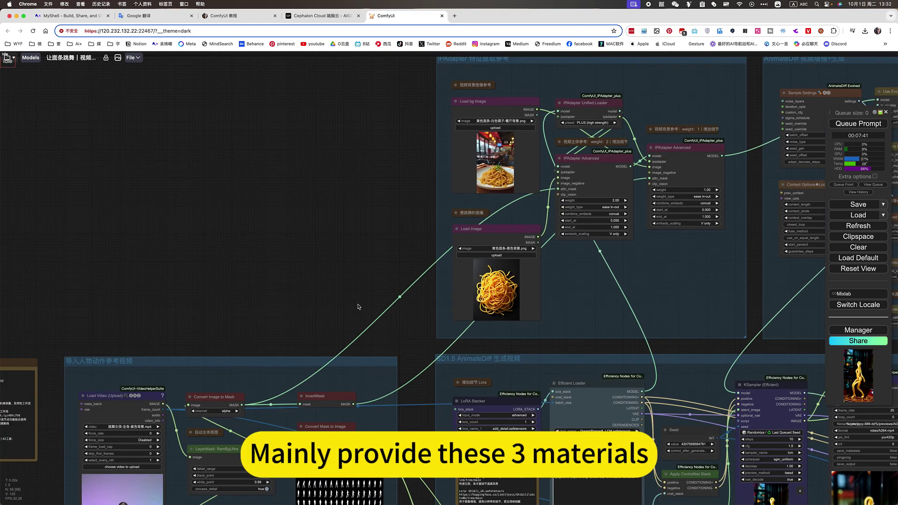
left_click_drag(396, 360, 358, 244)
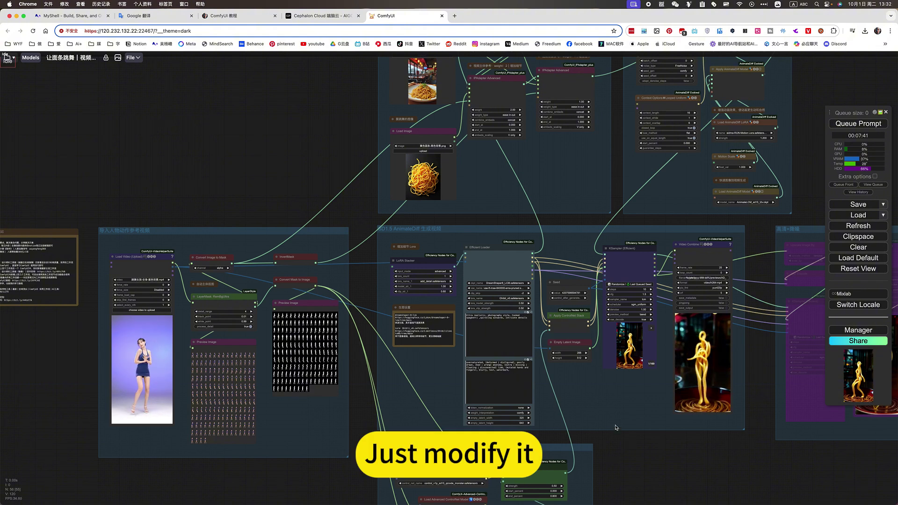
Switch to the Cephalon Cloud page to view its AIGC applications, and return to ComfyUI
left_click_drag(628, 444, 625, 439)
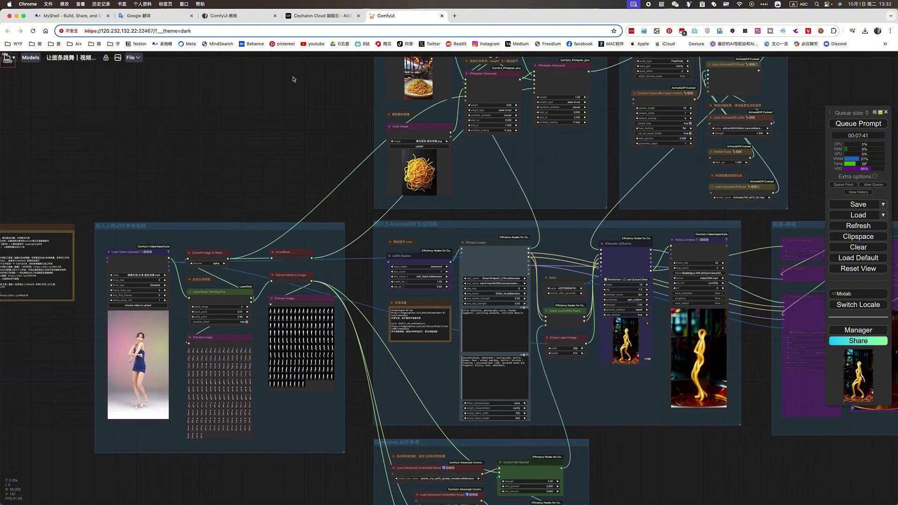
left_click(322, 17)
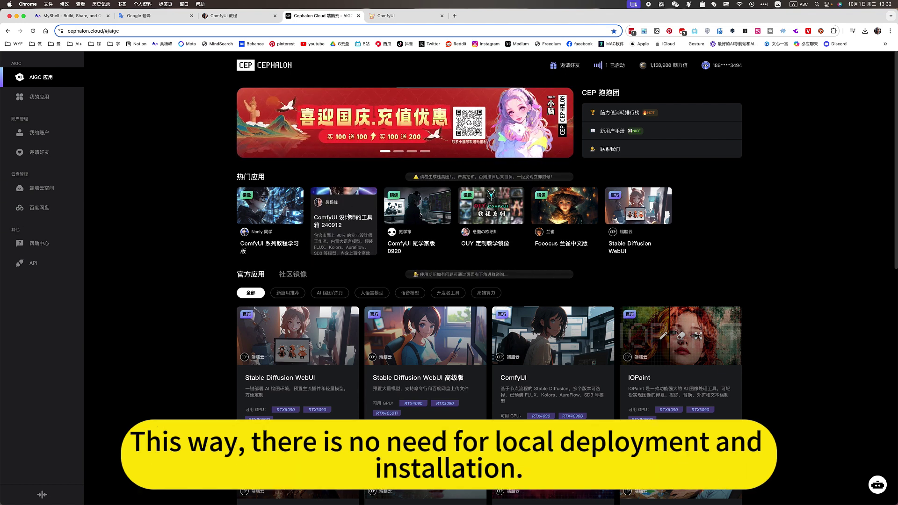
left_click(382, 16)
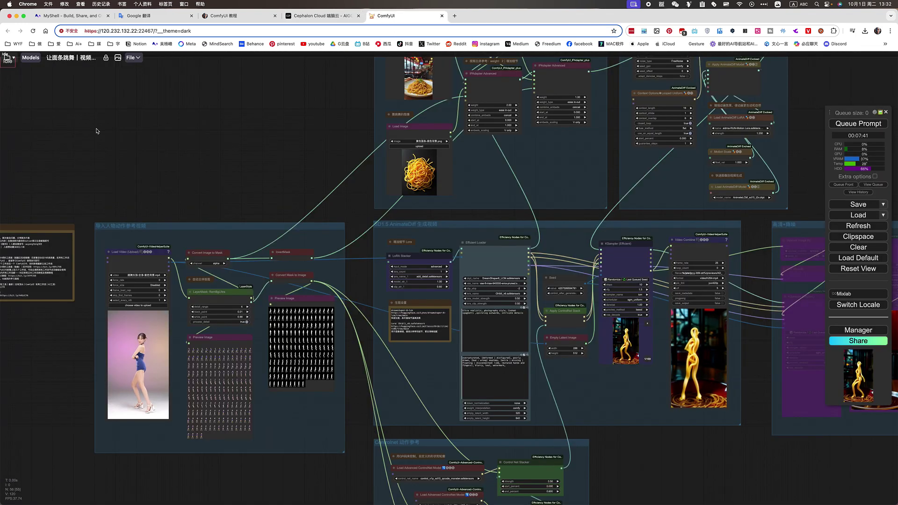
Open the saved workflow 让面条跳舞｜视频生成 AnimateDiff from the workspace list and show its whole node graph
left_click(11, 60)
left_click(10, 111)
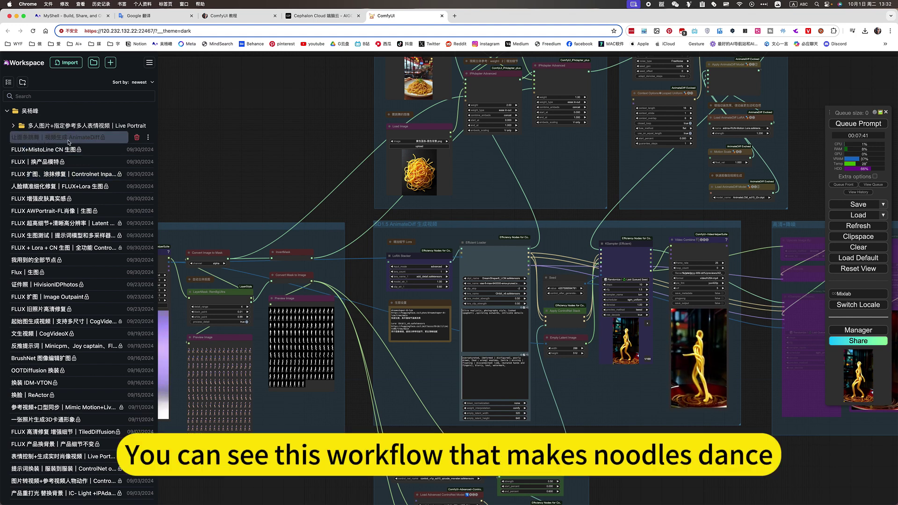
left_click(69, 137)
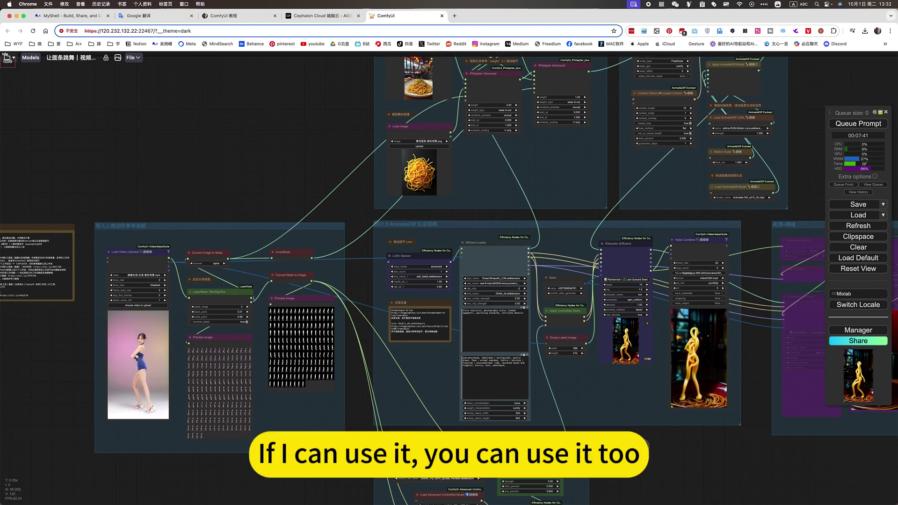
left_click_drag(472, 211, 400, 196)
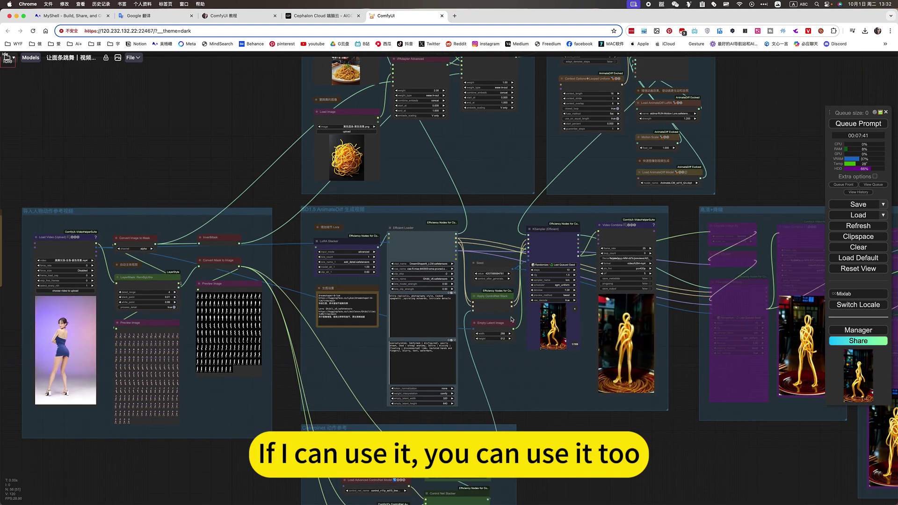
scroll(543, 367, "down", 5)
left_click_drag(601, 442, 574, 420)
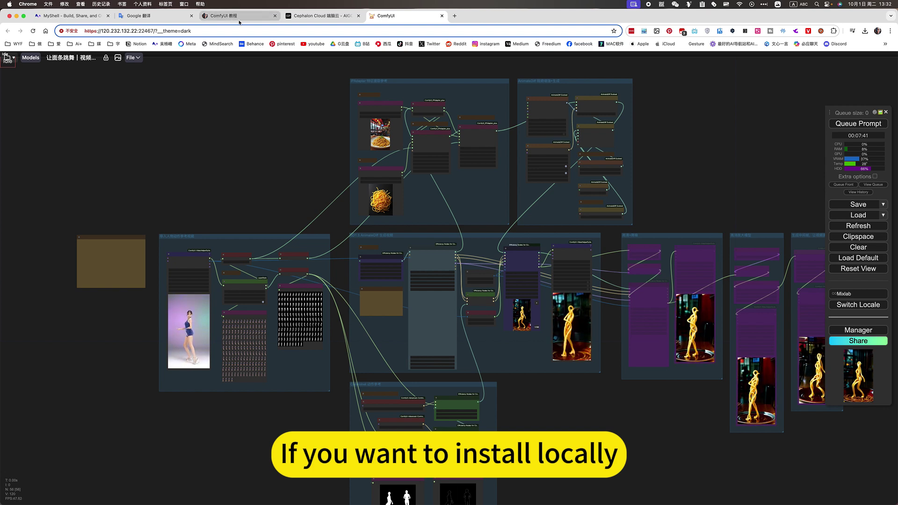
Switch to the ComfyUI 教程 notes and expand the 下载设置 of the first workflow under ComfyUI 设计师工具箱｜视频版
left_click(237, 16)
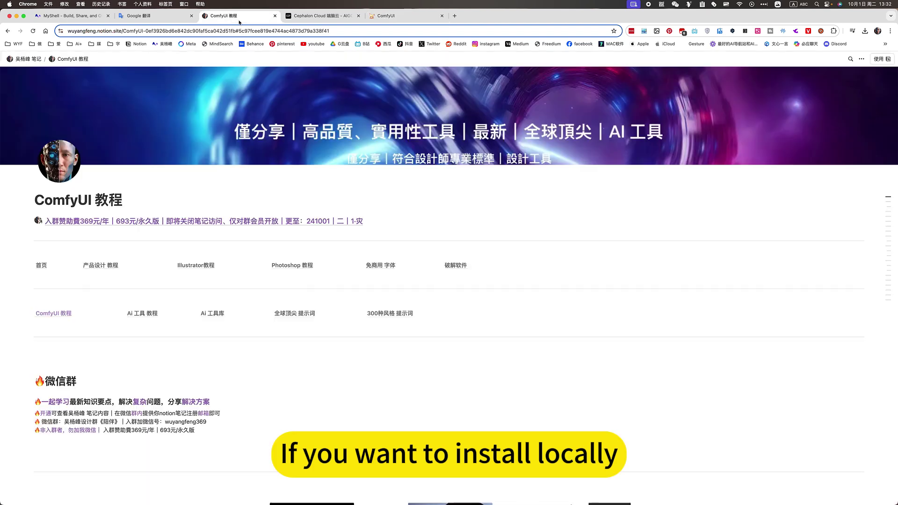
left_click(52, 313)
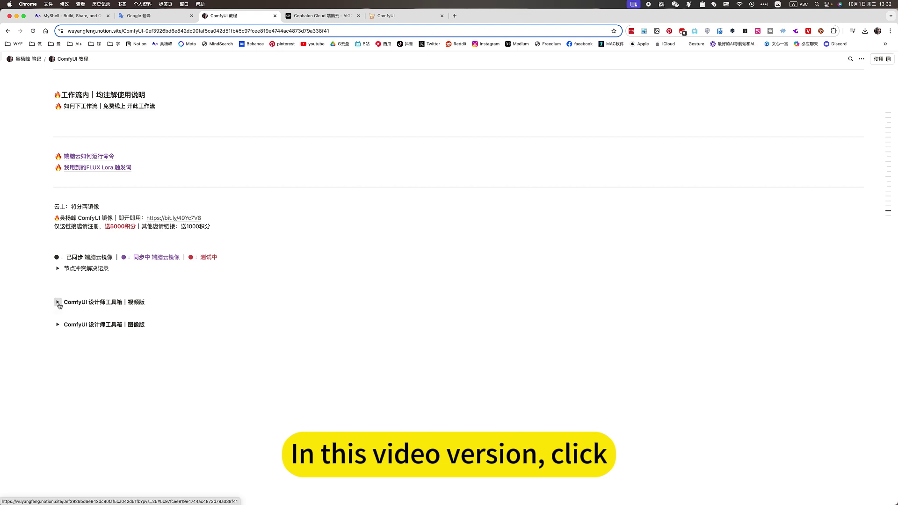
left_click(58, 303)
scroll(114, 355, "down", 2)
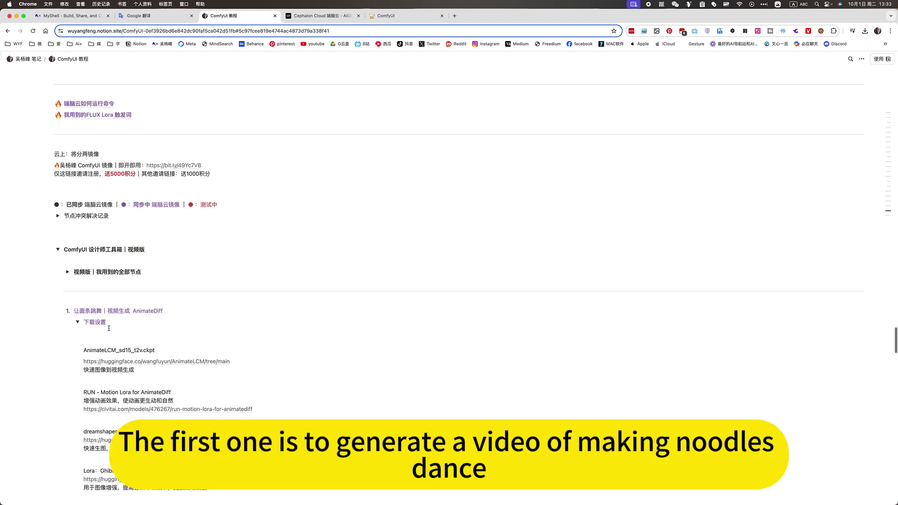
left_click(76, 323)
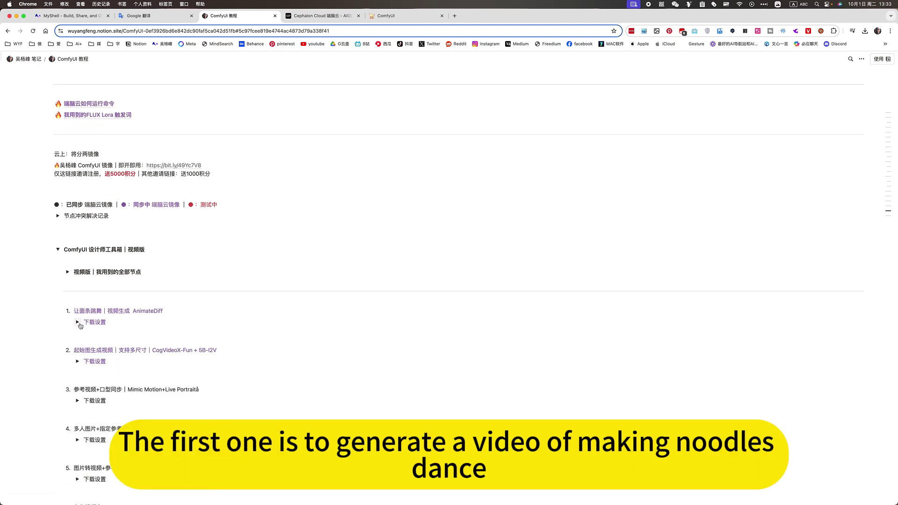
left_click(77, 322)
Read the noodle workflow's model download links, annotated node graph and IPAdapter weight comparisons in the notes
scroll(95, 147, "down", 10)
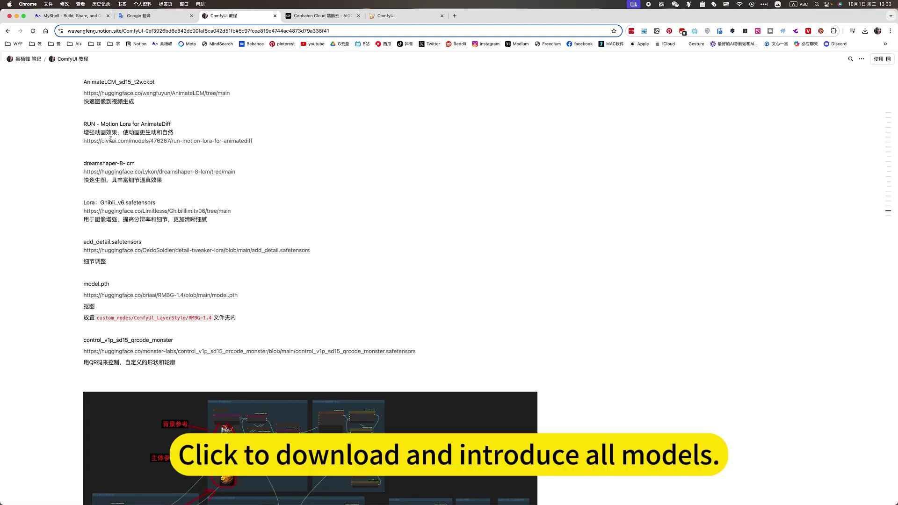
scroll(218, 276, "down", 20)
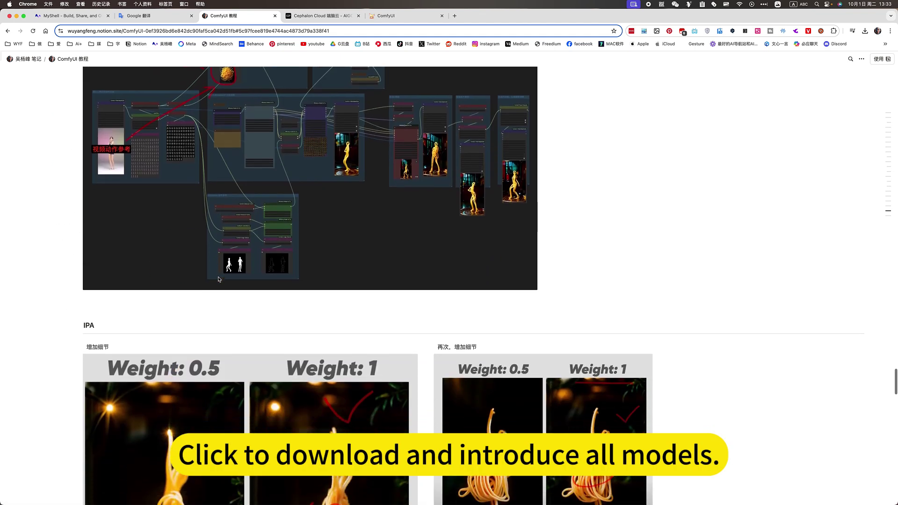
scroll(217, 279, "down", 8)
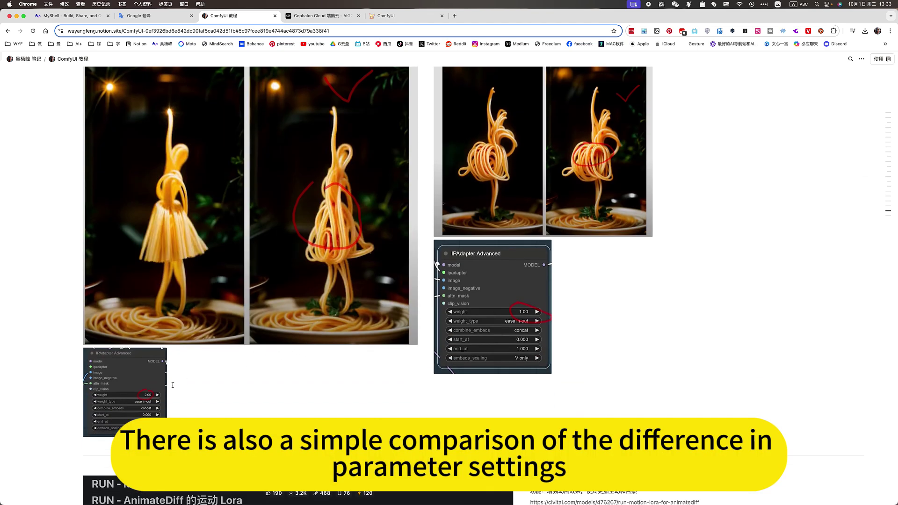
Compare the noodle images for IPAdapter weight 0.5 and 1 in the IPA section of the notes
scroll(424, 331, "up", 5)
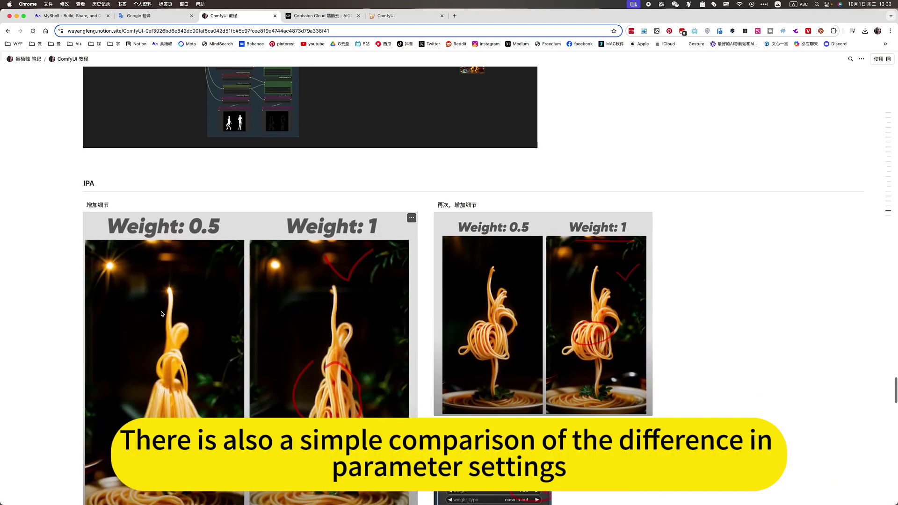
scroll(313, 334, "down", 10)
scroll(299, 333, "up", 5)
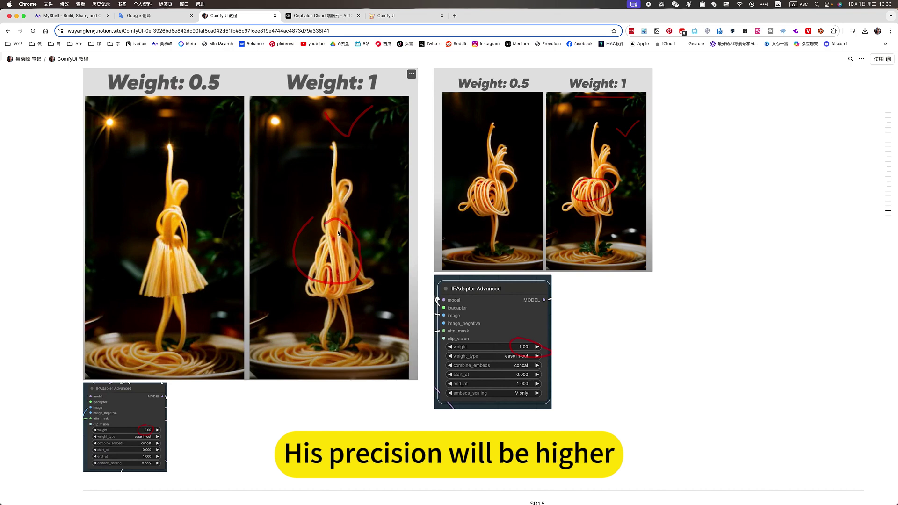
scroll(338, 233, "up", 1)
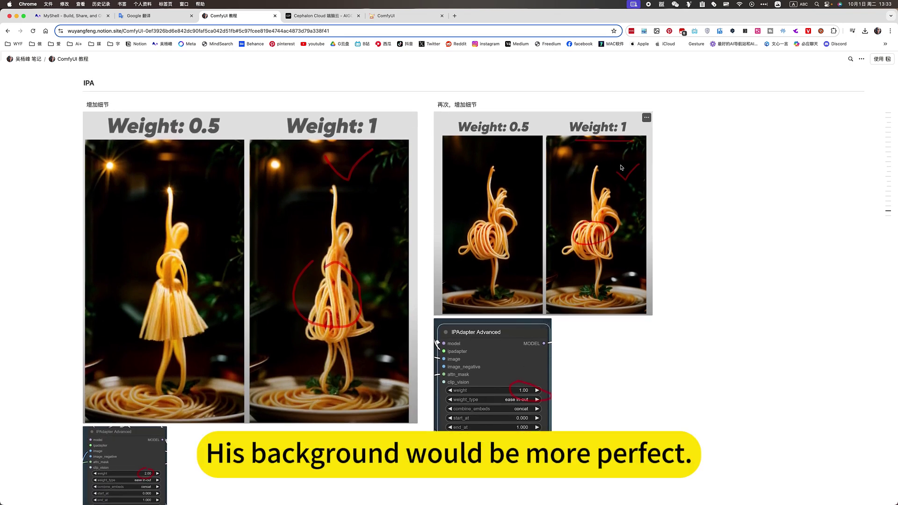
Read the RUN Motion Lora and QR-code ControlNet strength comparisons in the notes, down to the workflow's JSON download
scroll(617, 188, "down", 10)
scroll(524, 266, "down", 1)
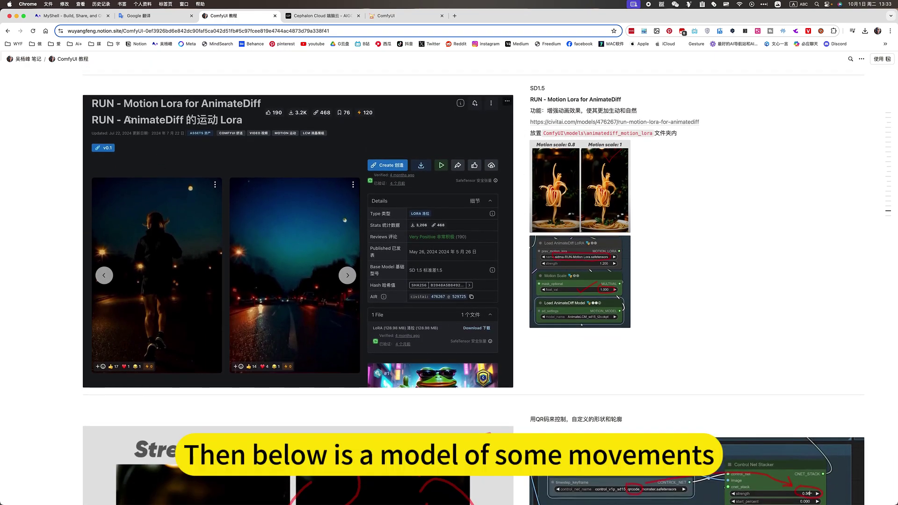
scroll(501, 299, "down", 8)
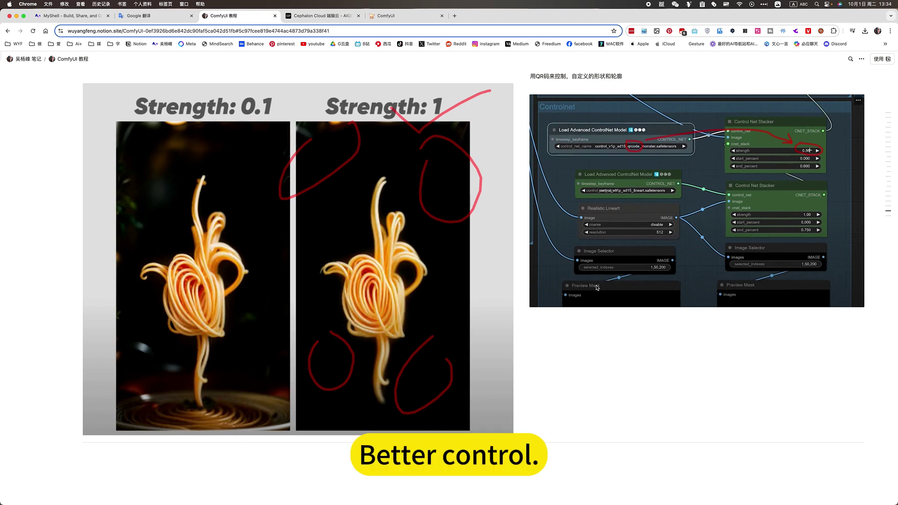
scroll(484, 275, "down", 1)
scroll(484, 276, "up", 1)
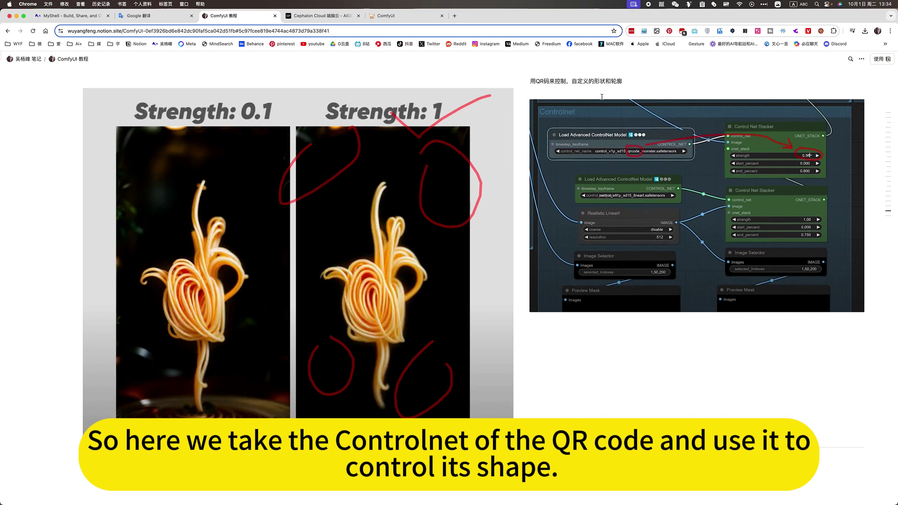
scroll(571, 125, "down", 10)
scroll(381, 325, "up", 3)
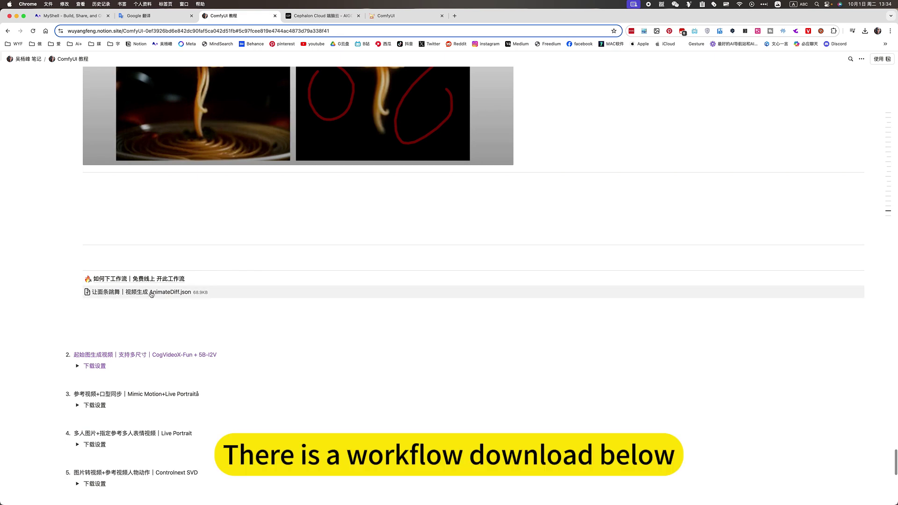
scroll(245, 295, "up", 6)
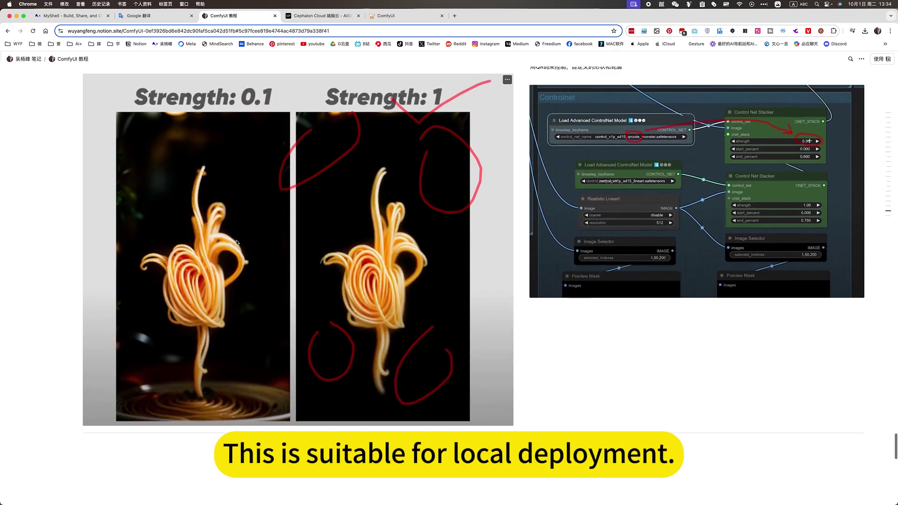
Switch to ComfyUI, view the Cephalon Cloud AIGC applications page, and return to ComfyUI
left_click(408, 18)
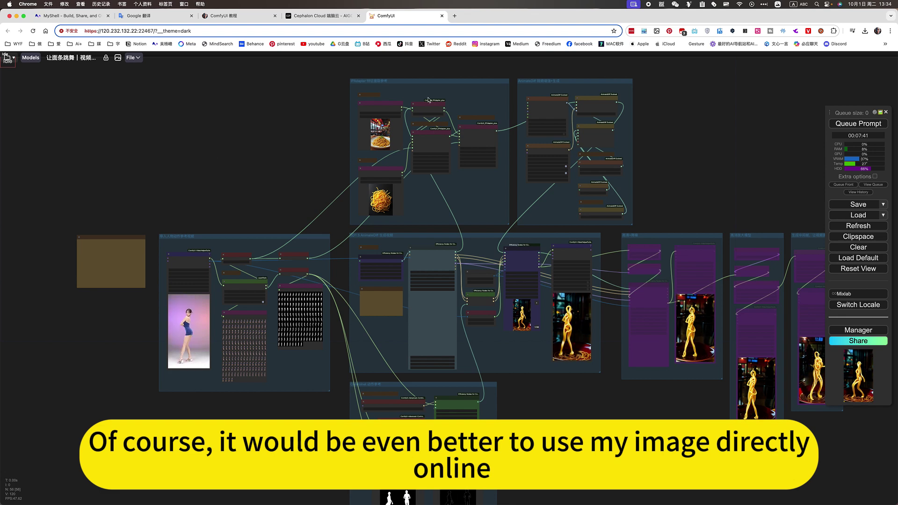
left_click(323, 15)
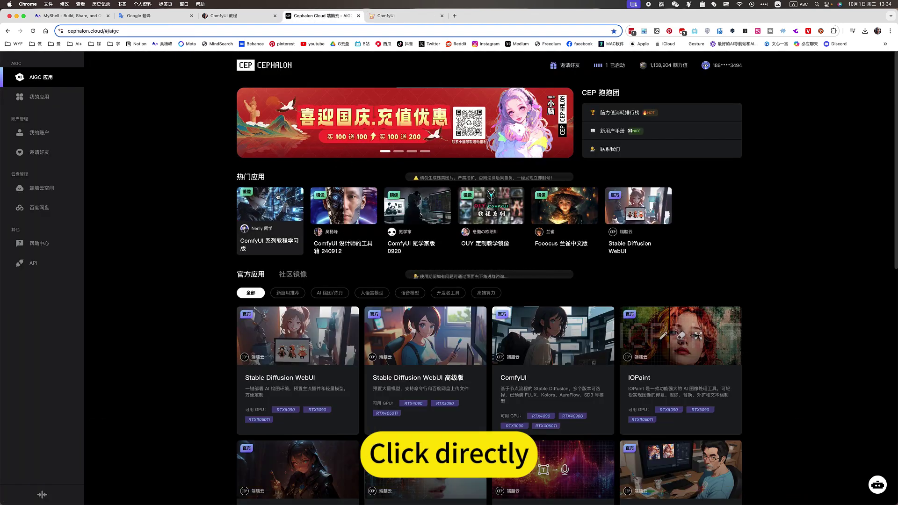
left_click(395, 15)
Open the workspace list, browse the saved workflows in the author's folder, and close the list
double_click(15, 64)
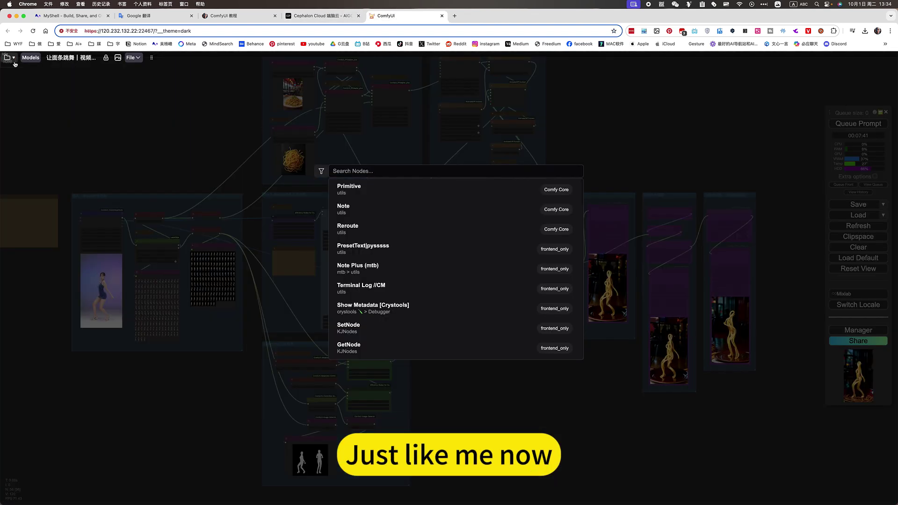
left_click(9, 58)
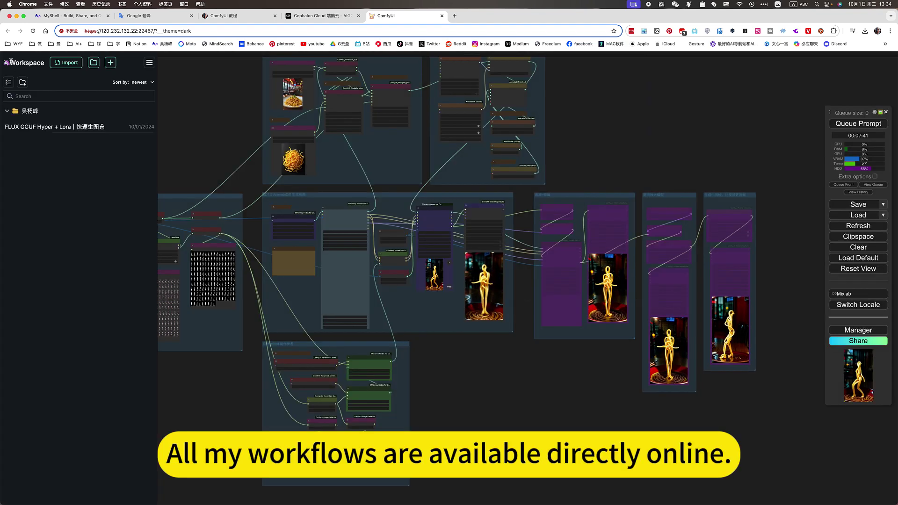
left_click(6, 113)
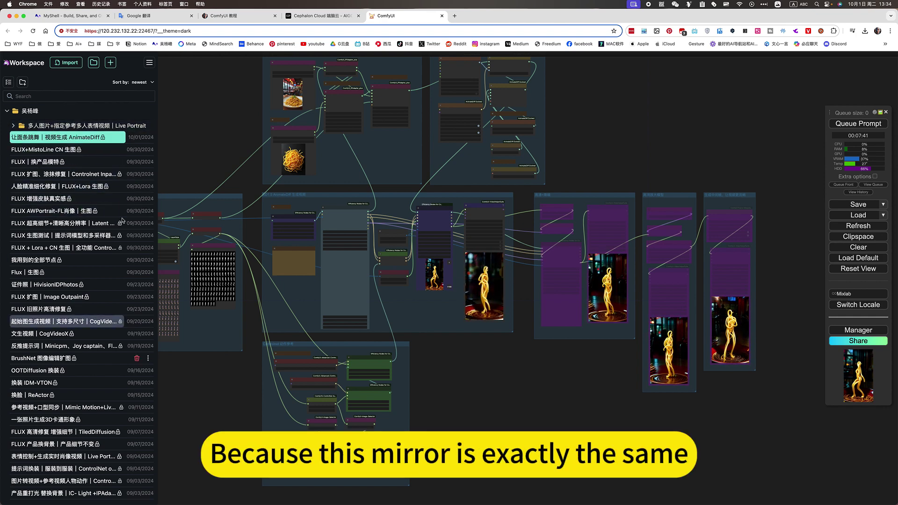
scroll(73, 459, "down", 10)
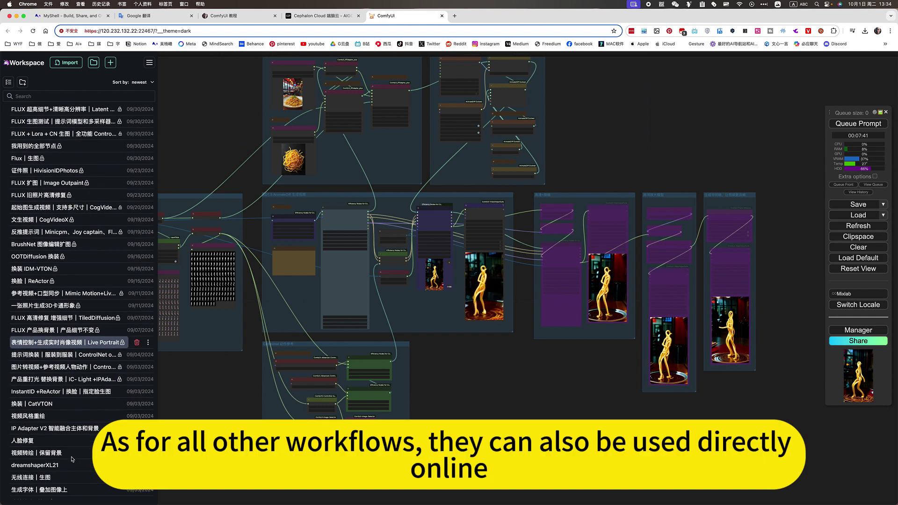
scroll(83, 429, "up", 15)
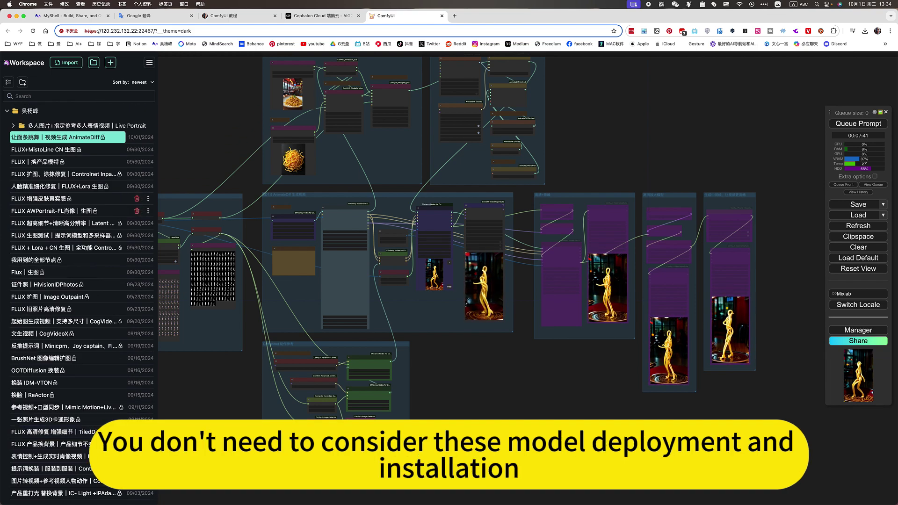
left_click(496, 418)
Expand the 自动主体抠图 note above the RemBgUltra node to read its model link and folder, and collapse it again
left_click_drag(454, 388, 529, 419)
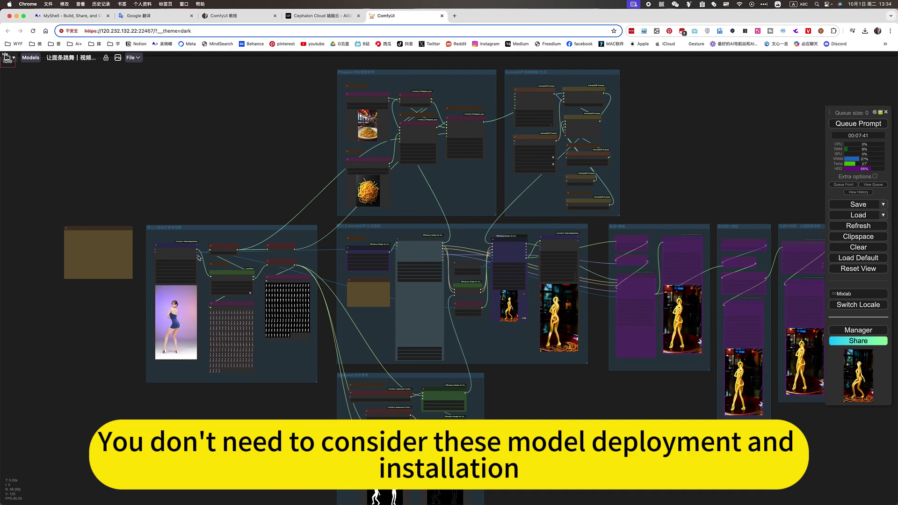
scroll(219, 277, "up", 7)
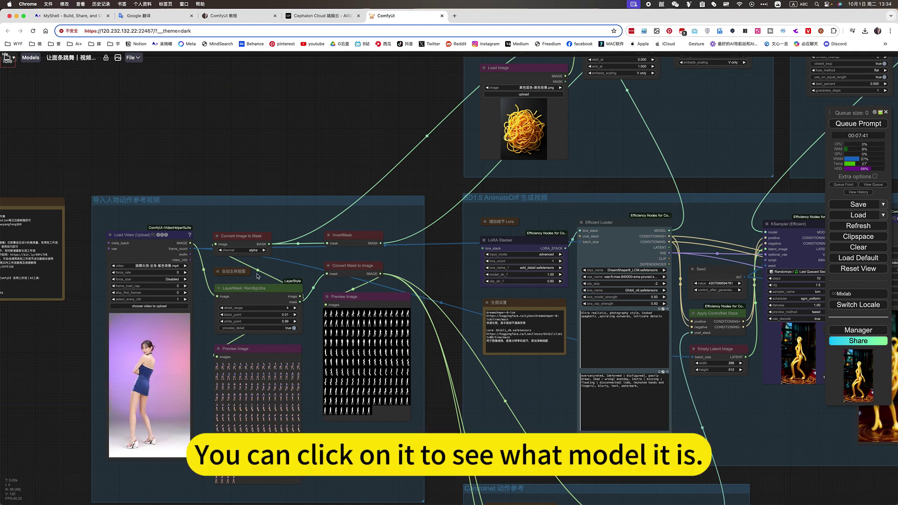
left_click(219, 273)
scroll(219, 274, "up", 3)
scroll(222, 275, "up", 3)
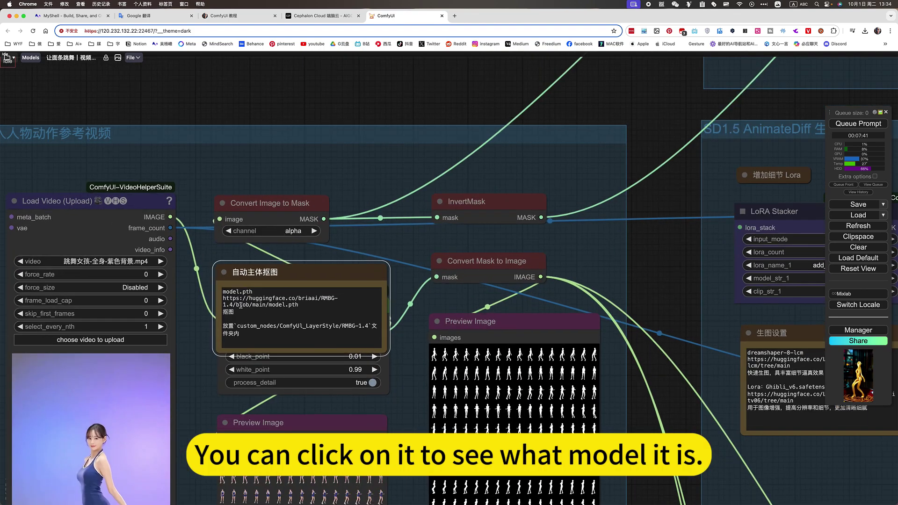
scroll(223, 292, "up", 2)
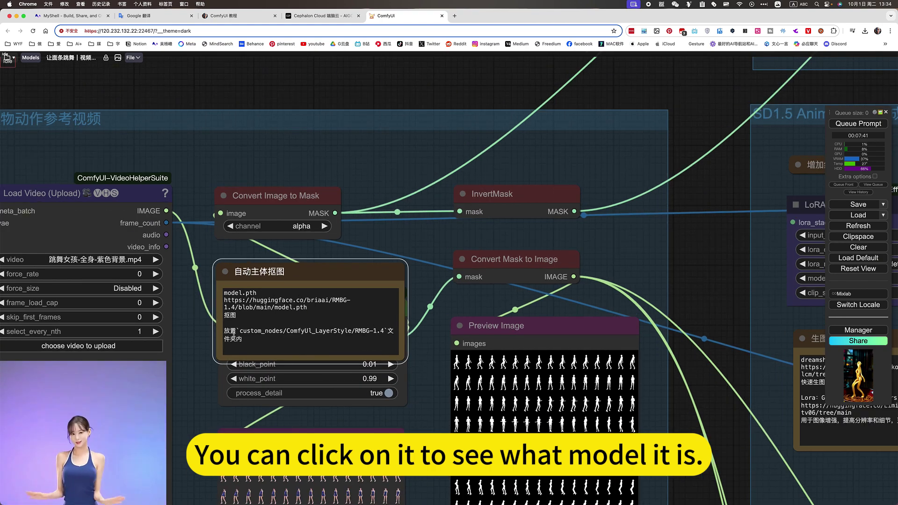
scroll(219, 279, "up", 2)
left_click(228, 272)
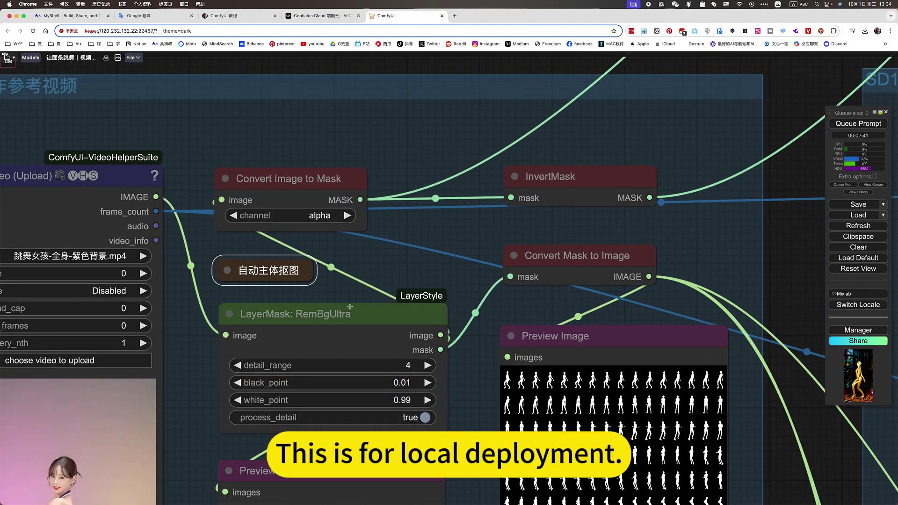
Read the model download links in the 生图设置 note of the SD1.5 AnimateDiff group
scroll(306, 287, "down", 1)
scroll(305, 287, "down", 7)
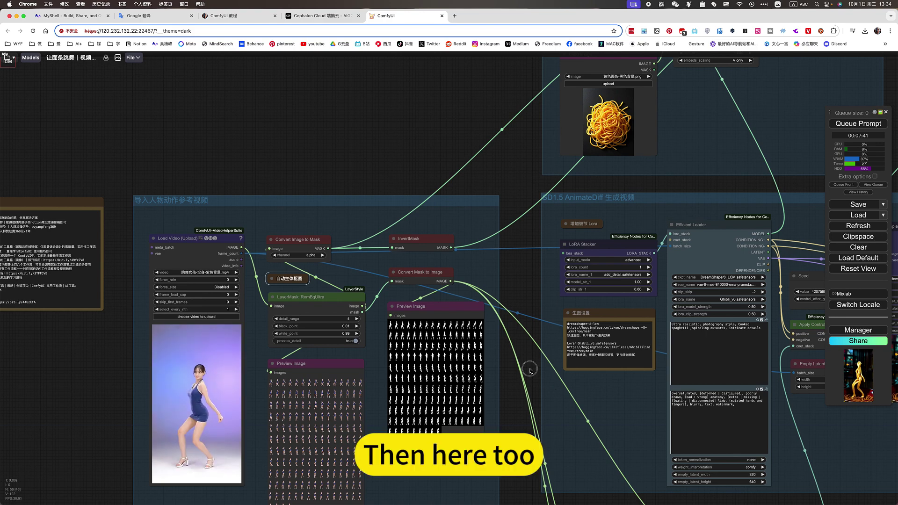
left_click_drag(530, 370, 419, 345)
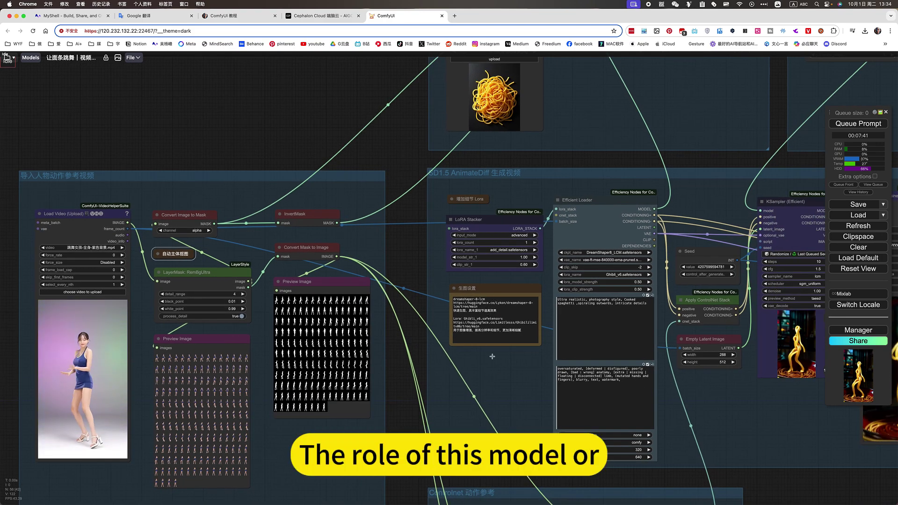
scroll(442, 289, "up", 5)
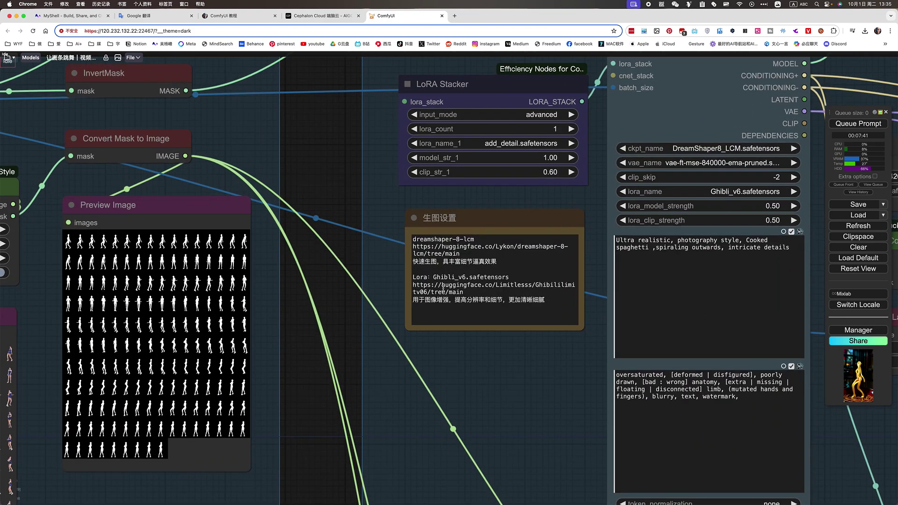
scroll(443, 288, "up", 2)
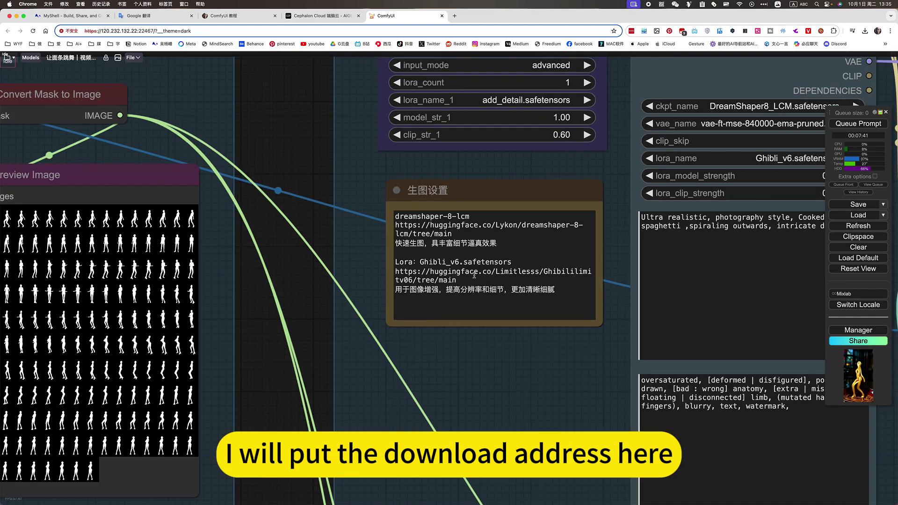
scroll(522, 375, "down", 12)
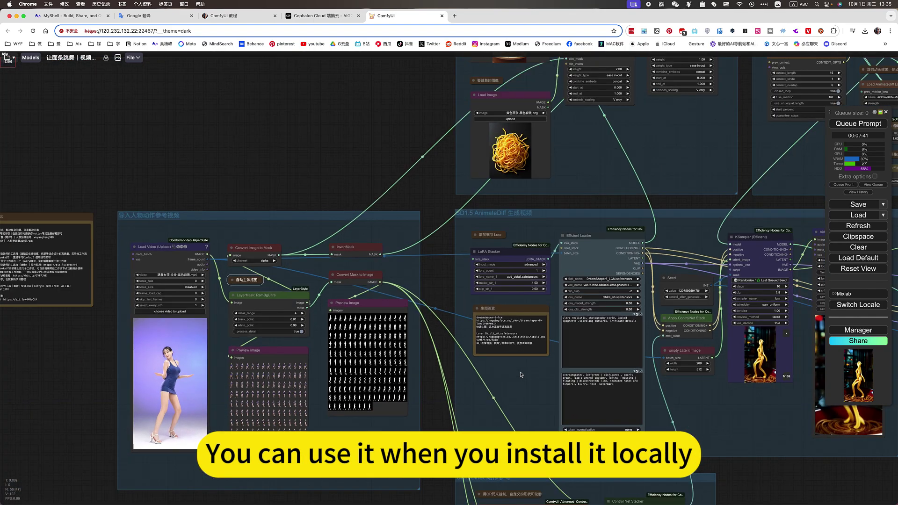
Expand the motion LoRA note 增强动画效果，使动画更生动和自然 in the AnimateDiff group to check it, and collapse it again
scroll(520, 374, "down", 1)
left_click_drag(738, 481, 609, 302)
left_click_drag(633, 354, 597, 436)
scroll(597, 437, "down", 4)
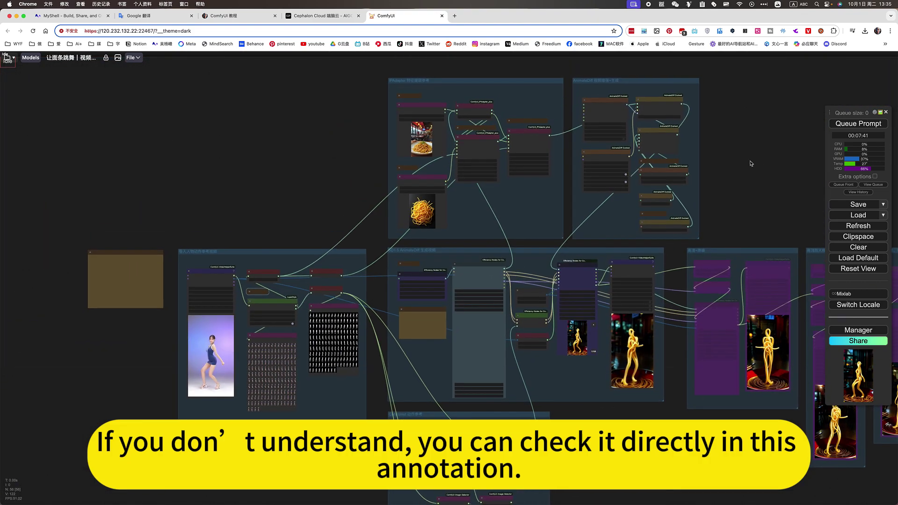
left_click_drag(749, 163, 717, 228)
scroll(622, 215, "up", 5)
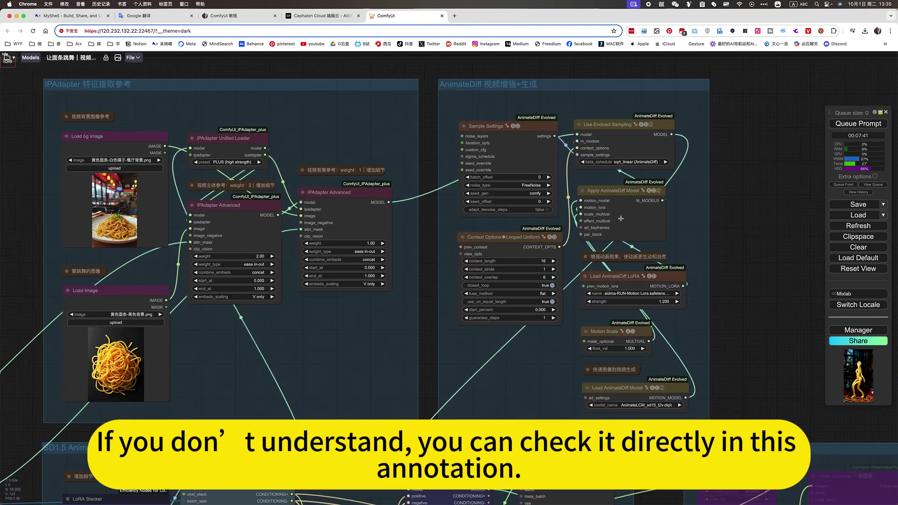
scroll(621, 219, "up", 2)
left_click(578, 265)
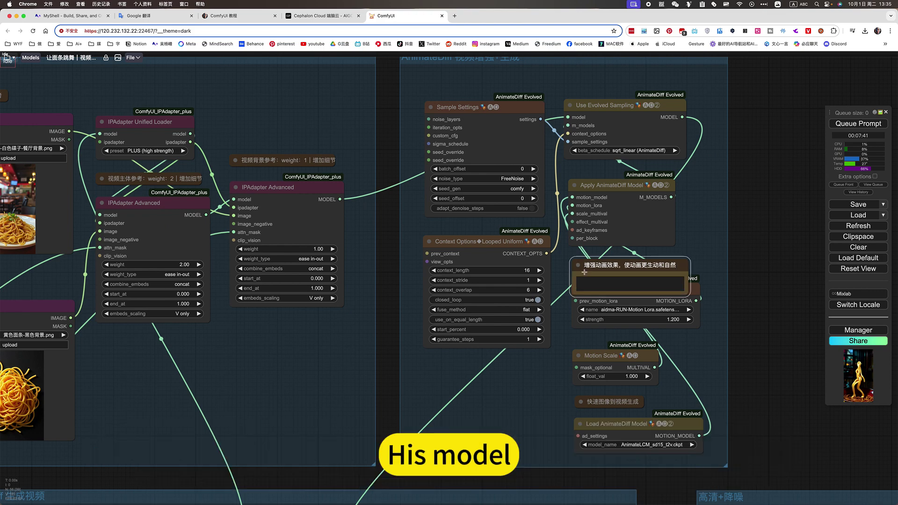
left_click(577, 266)
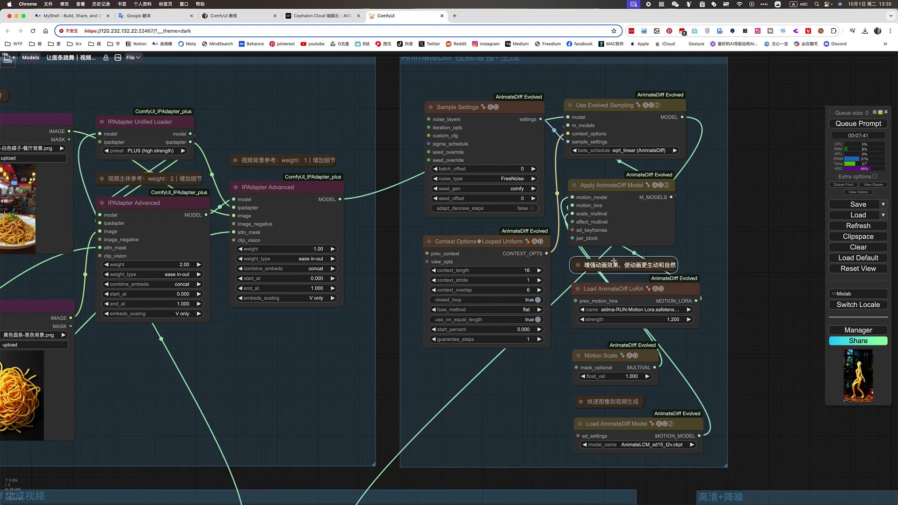
Examine the annotated background and dancing-noodle image loaders and both IPAdapter Advanced nodes in the IPAdapter 特征提取参考 group
scroll(743, 347, "down", 3)
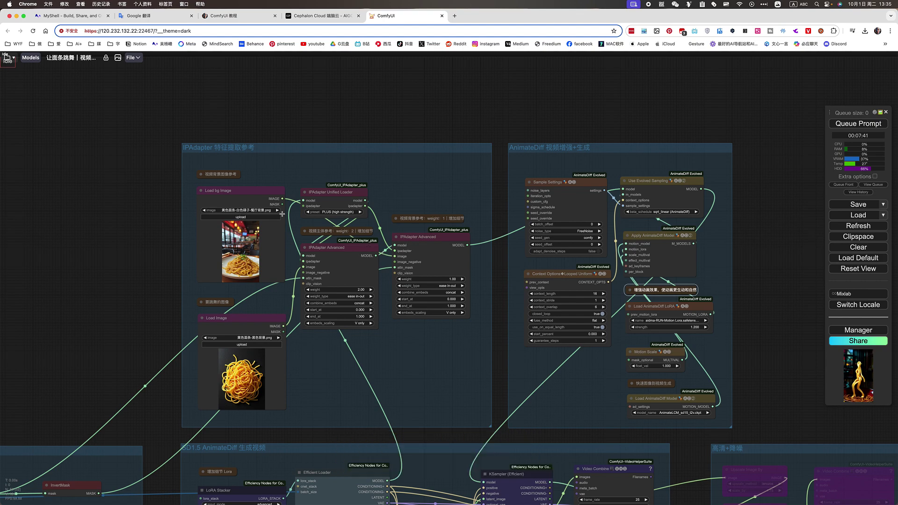
scroll(282, 213, "up", 10)
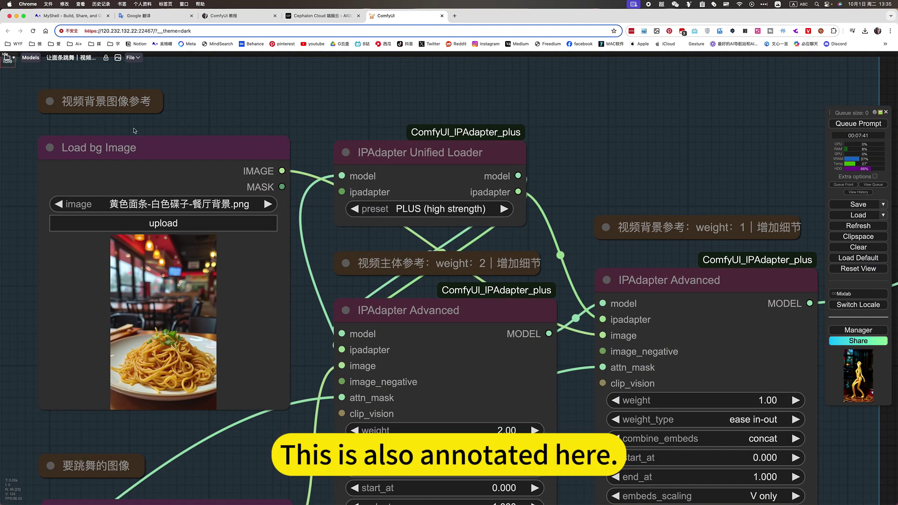
left_click(138, 149)
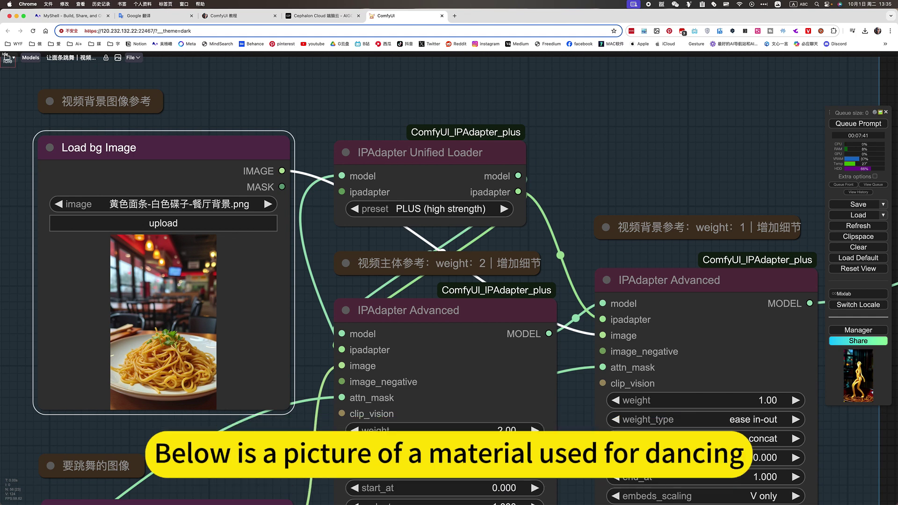
left_click_drag(240, 451, 287, 281)
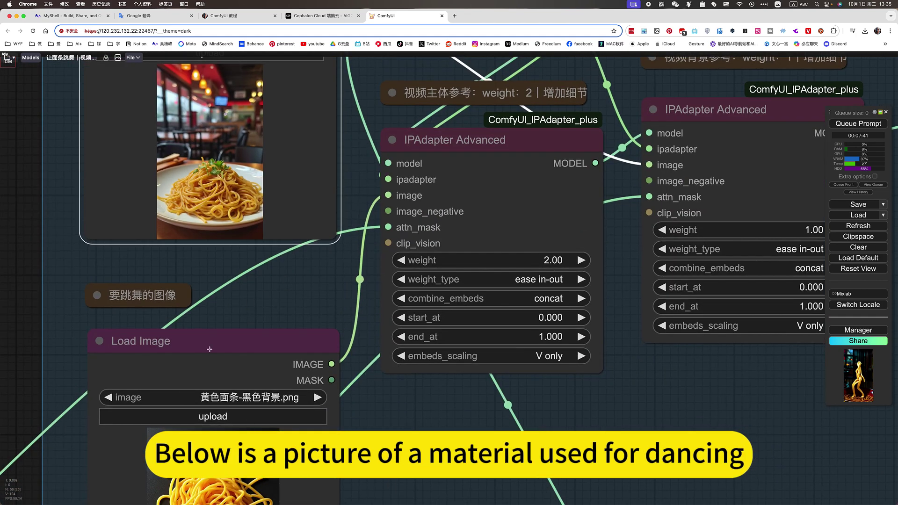
left_click_drag(455, 431, 380, 447)
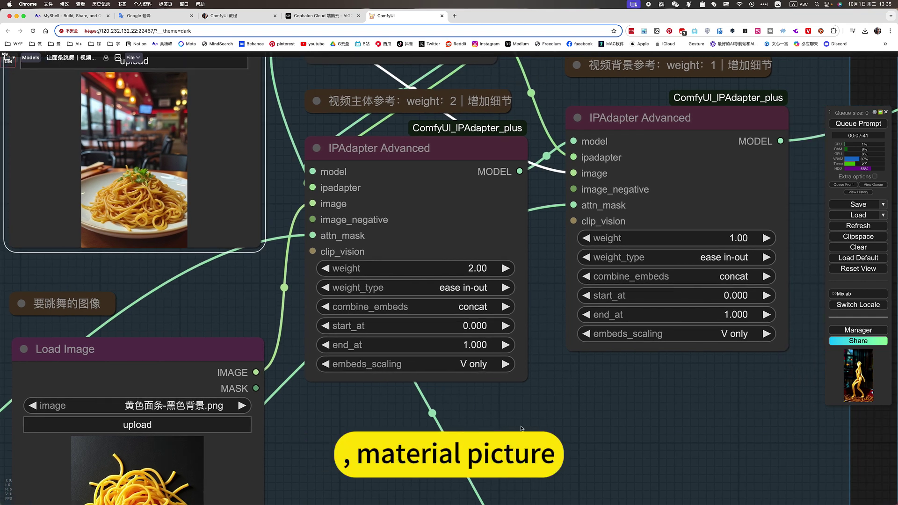
scroll(458, 277, "right", 4)
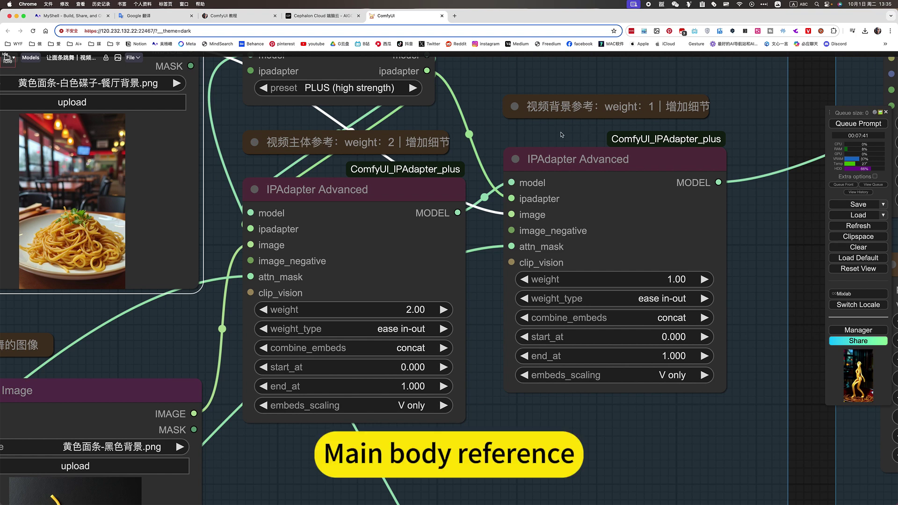
Read the subject and background weight notes above the two IPAdapter Advanced nodes and check the IPAdapter Unified Loader preset
scroll(561, 134, "up", 3)
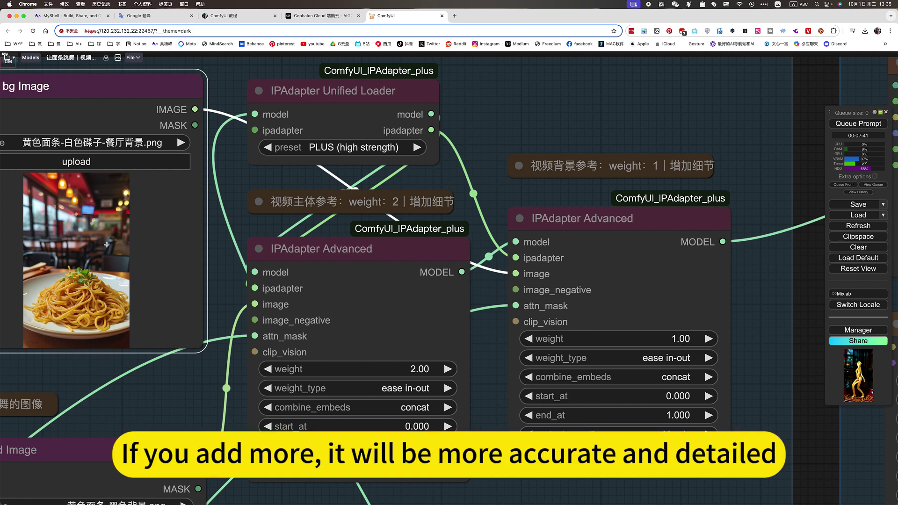
scroll(107, 244, "down", 5)
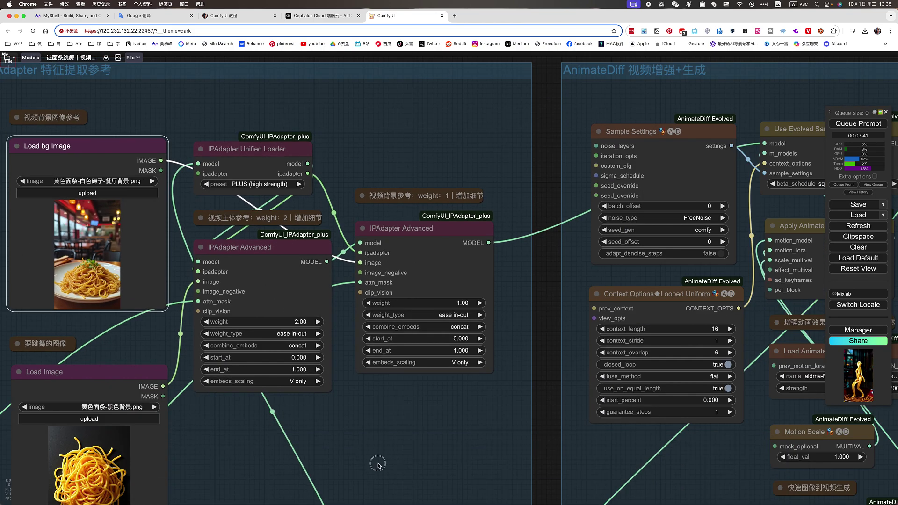
left_click_drag(378, 460, 377, 343)
Review the overall layout of the workflow, from the dance video input through the IPAdapter, AnimateDiff and ControlNet groups to the upscaling groups
scroll(391, 357, "down", 5)
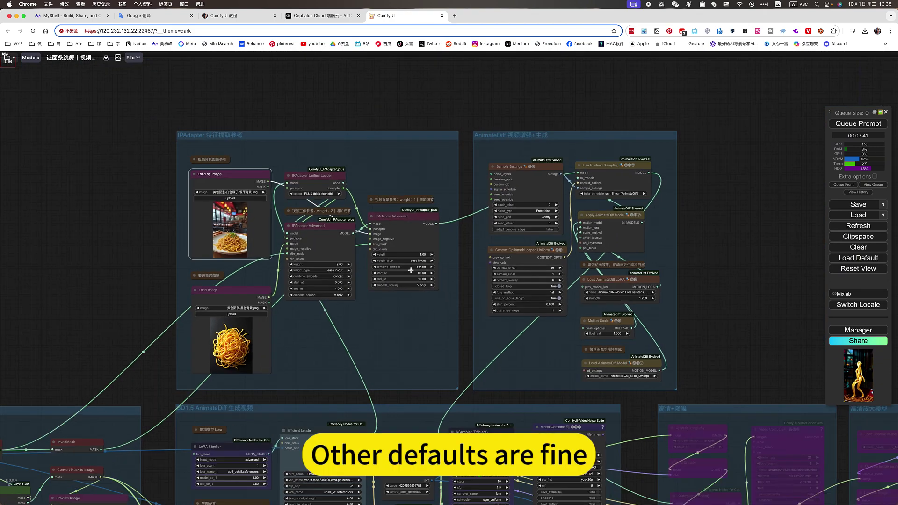
scroll(397, 361, "down", 1)
left_click_drag(390, 306, 389, 299)
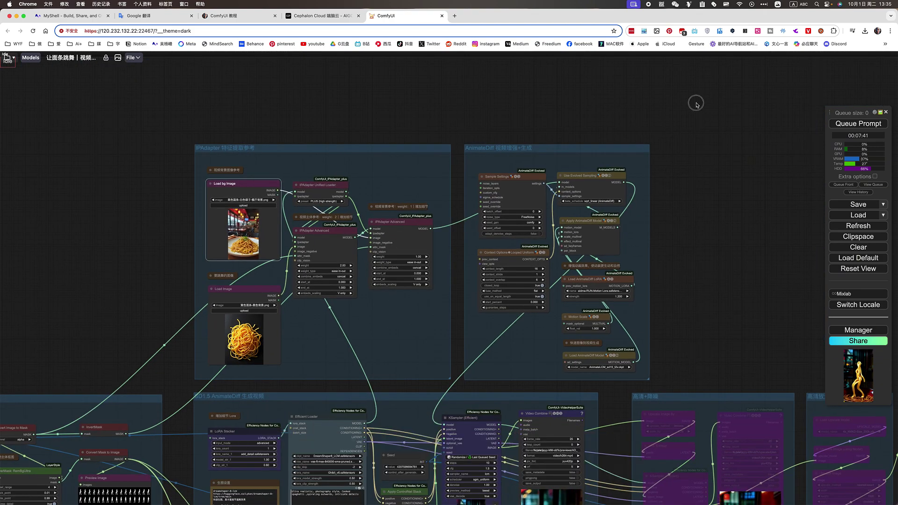
left_click_drag(609, 446, 595, 317)
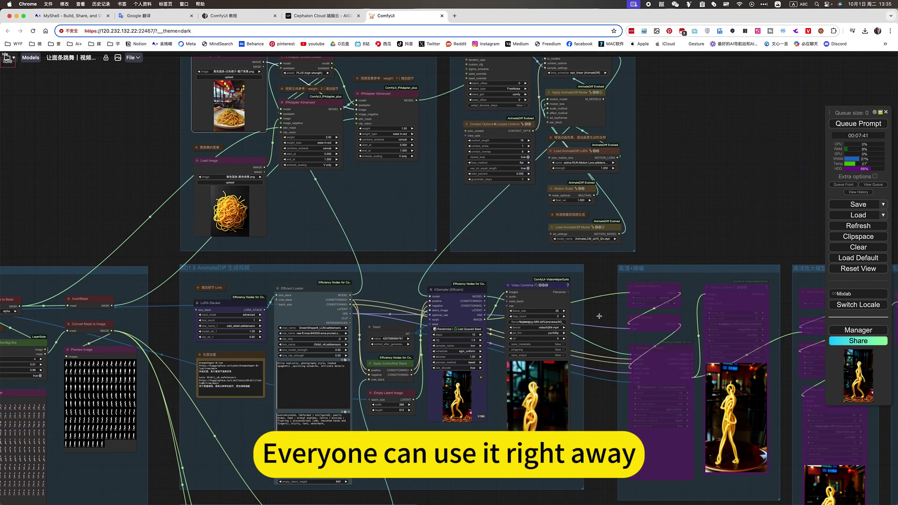
scroll(533, 311, "down", 5)
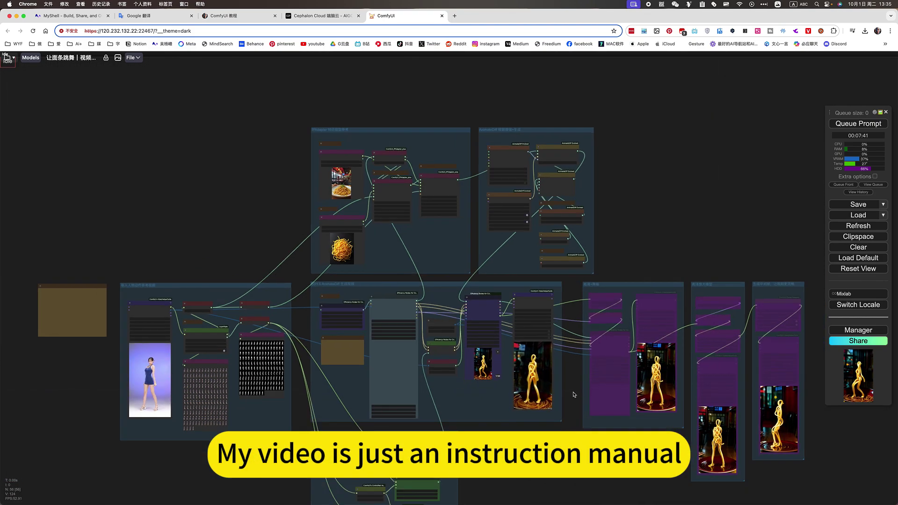
left_click_drag(573, 394, 540, 314)
left_click_drag(514, 389, 537, 401)
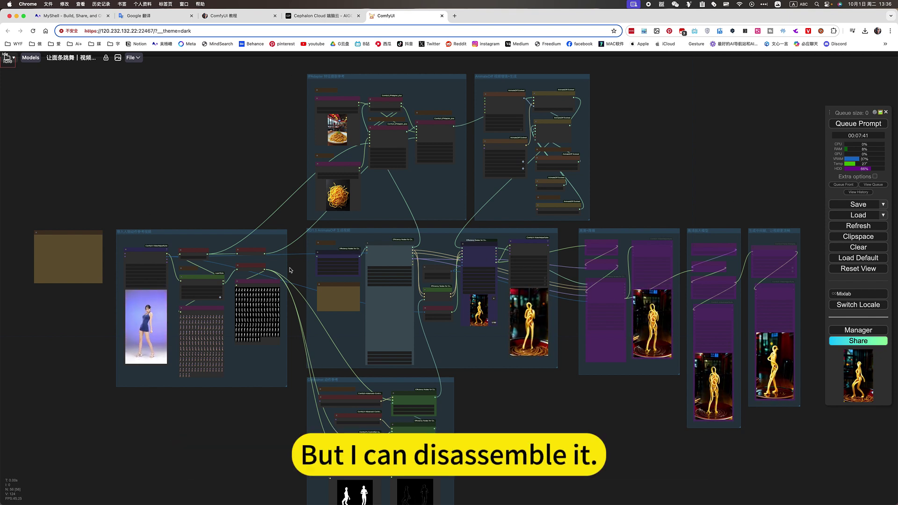
left_click_drag(653, 182, 641, 179)
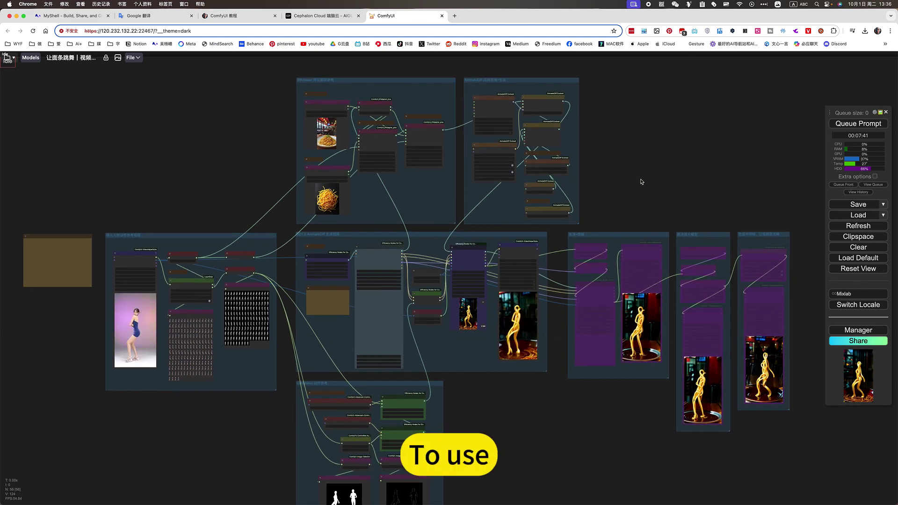